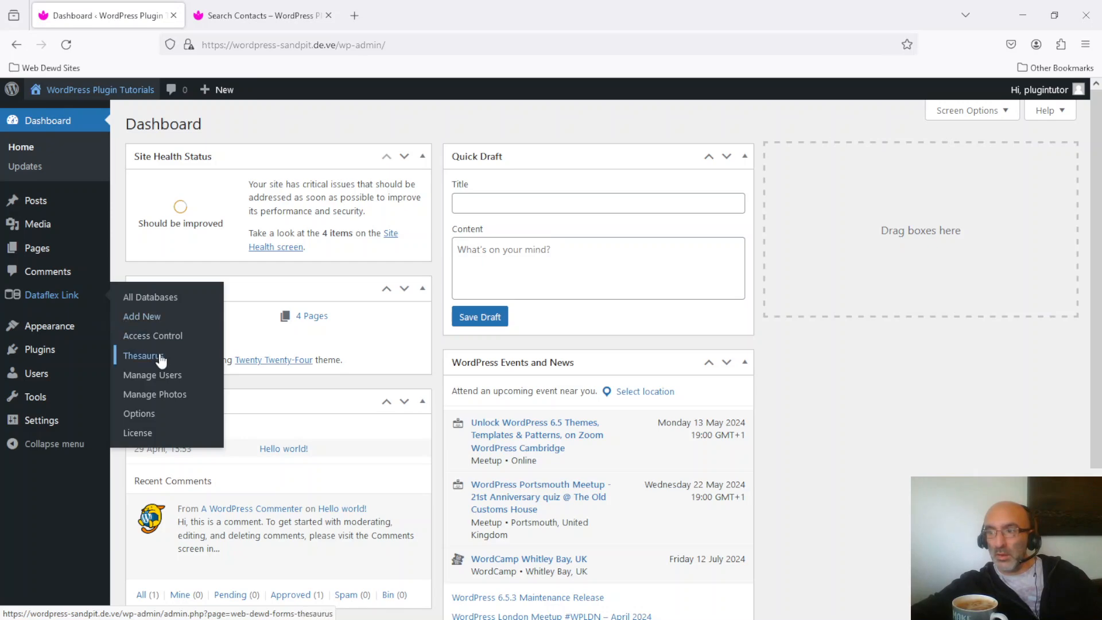
- Open the Dataflex Link thesaurus management page, and on the Search Contacts page search by name for "john"
{"action": "left_click", "coordinate": [153, 355]}
{"action": "left_click", "coordinate": [270, 13]}
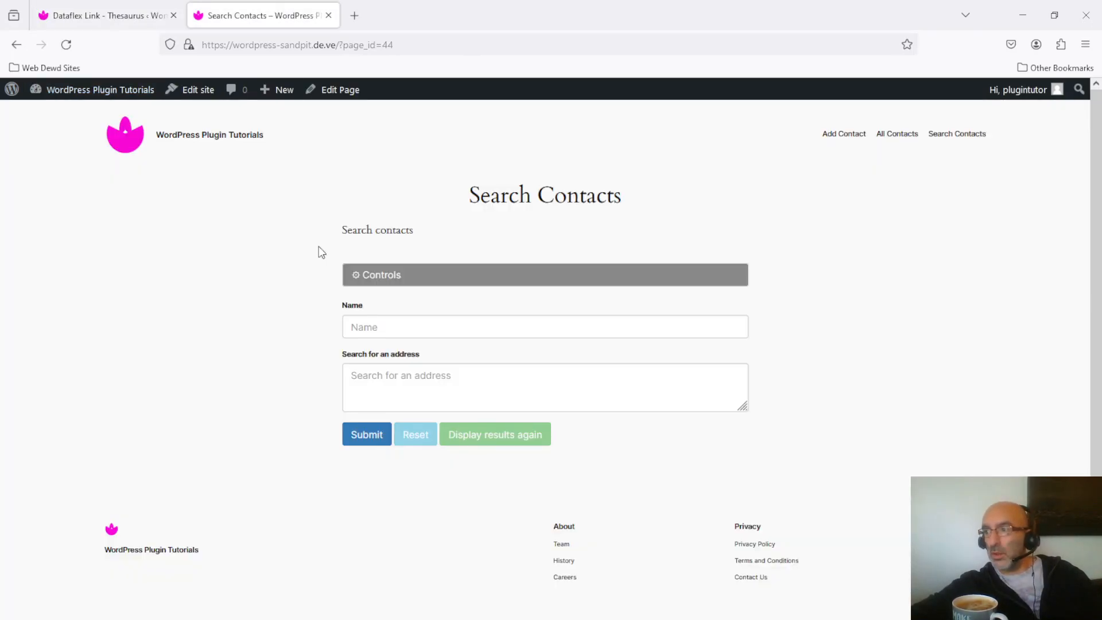
{"action": "left_click", "coordinate": [433, 325]}
{"action": "type", "text": "john"}
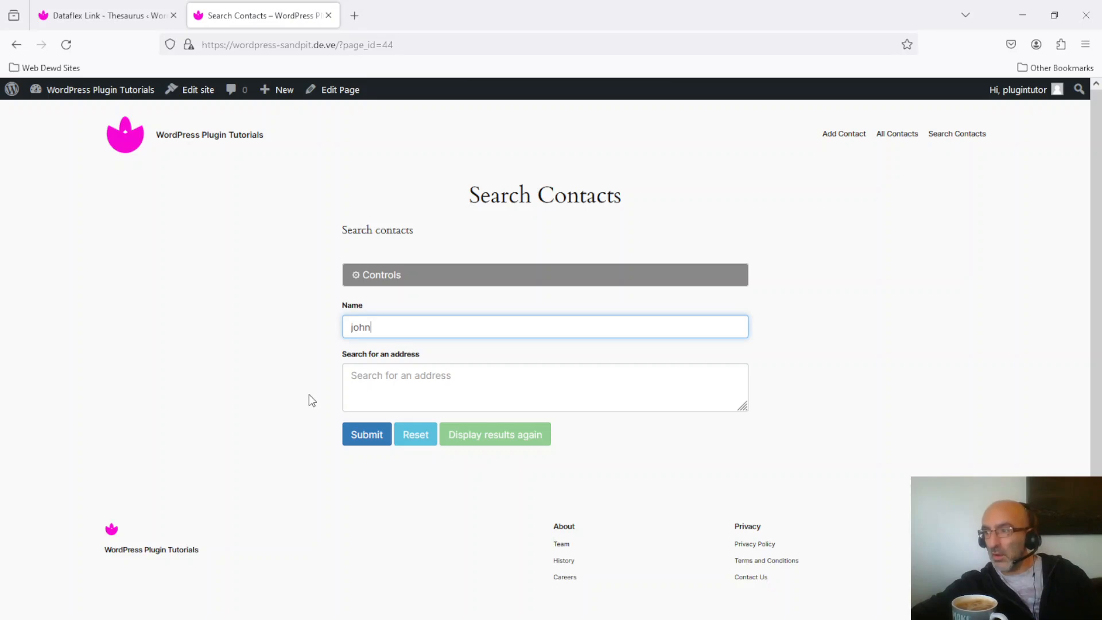
{"action": "left_click", "coordinate": [366, 435]}
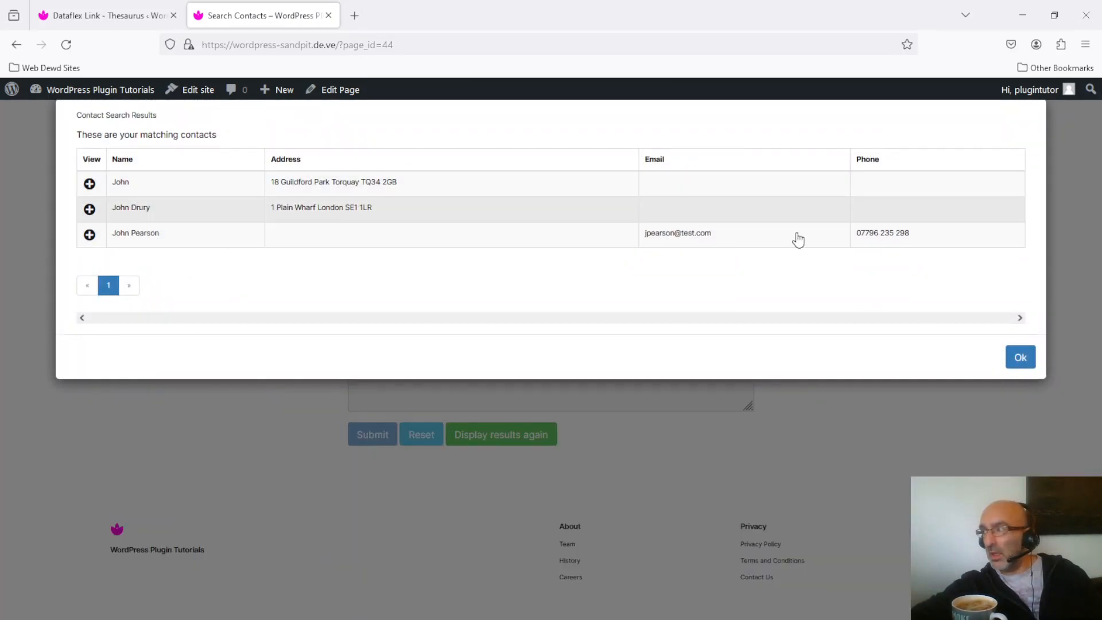
{"action": "left_click", "coordinate": [1020, 357]}
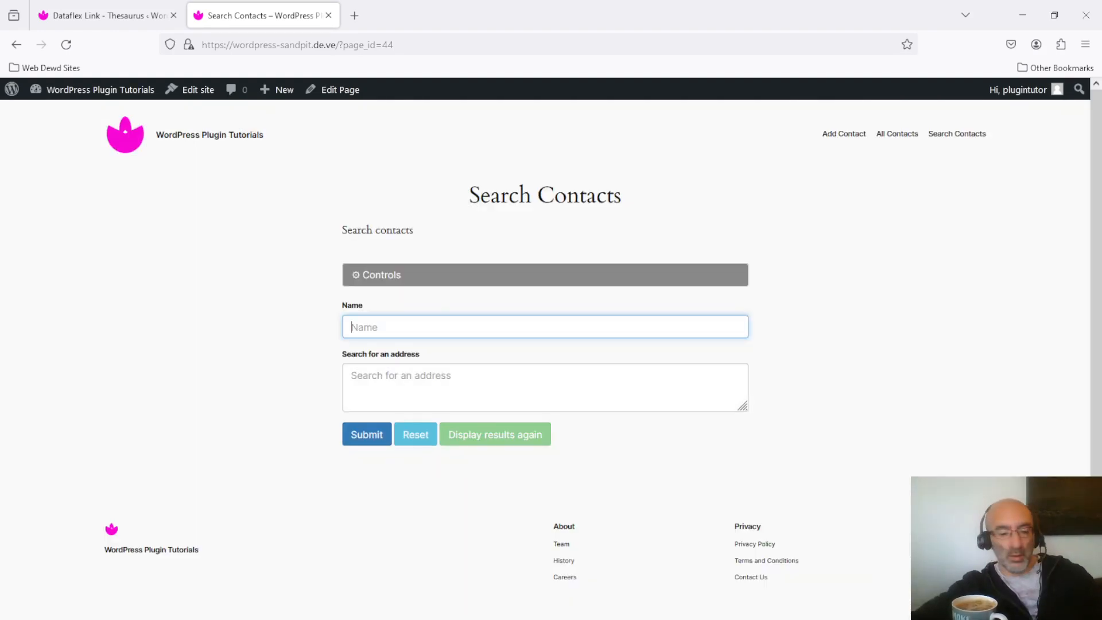
- Search the contacts by name for "jonathon" and close the results
{"action": "type", "text": "jonathon"}
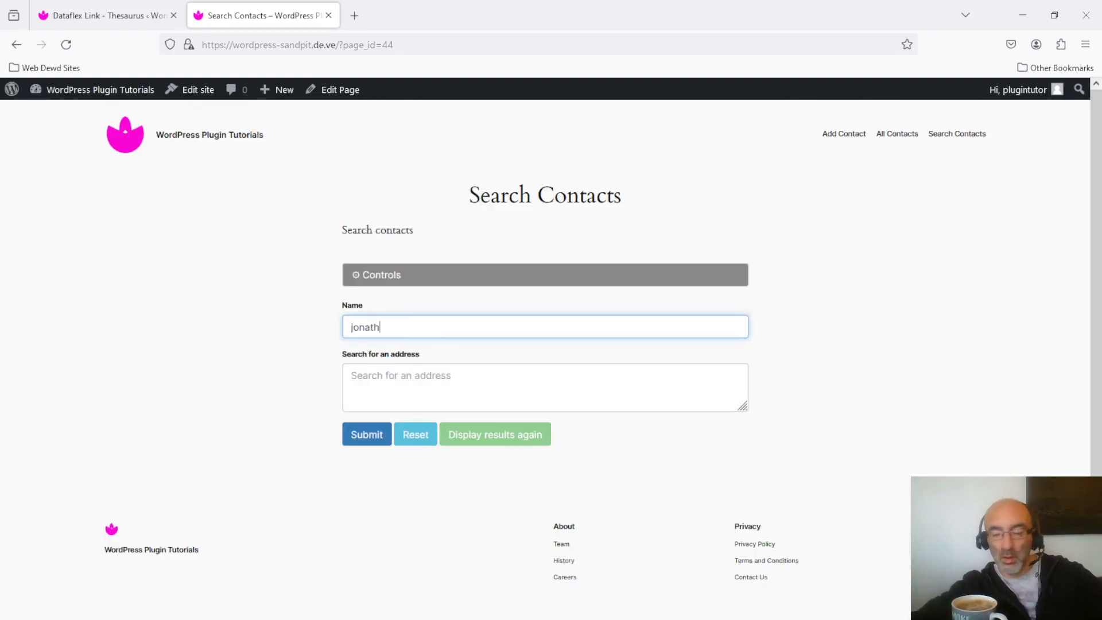
{"action": "left_click", "coordinate": [376, 439]}
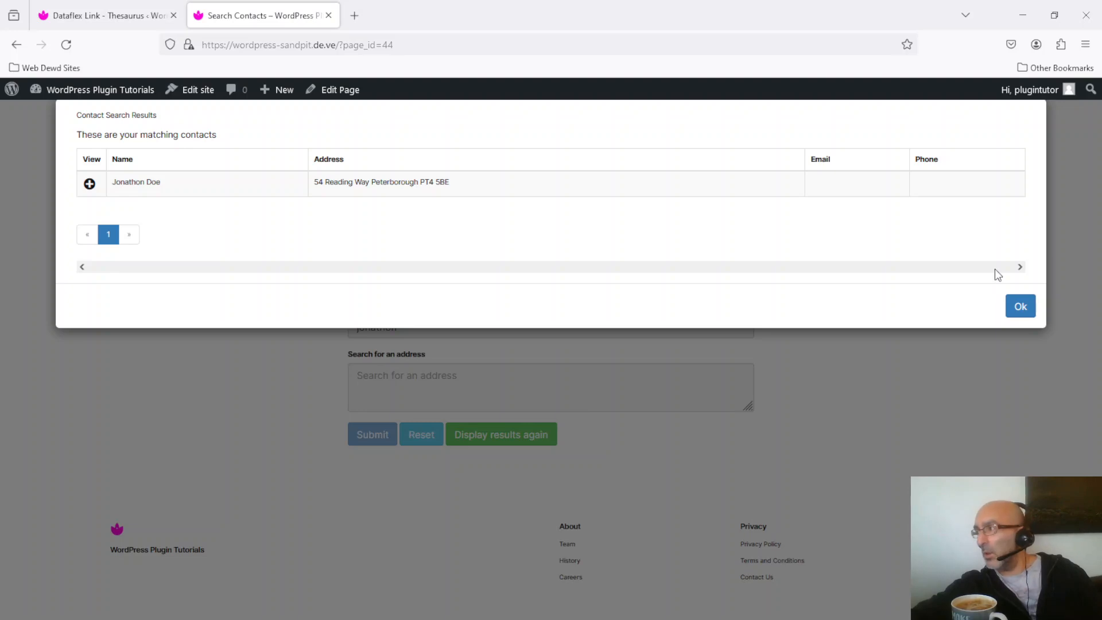
{"action": "left_click", "coordinate": [1022, 307]}
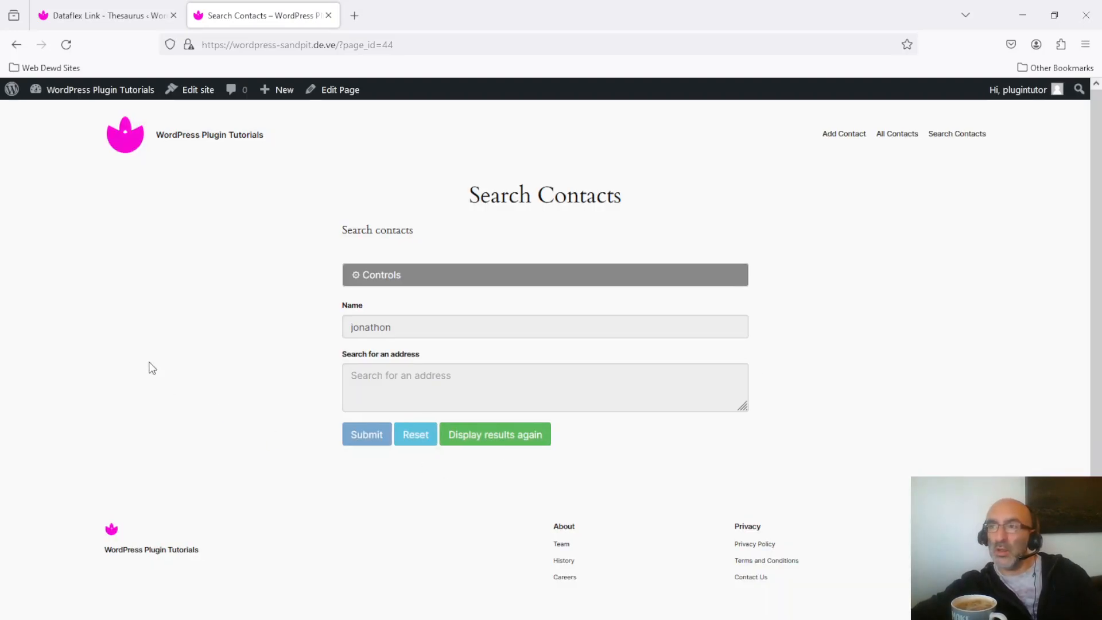
- Create a new thesaurus named "names" on the Thesaurus Management page and save it
{"action": "left_click", "coordinate": [126, 16]}
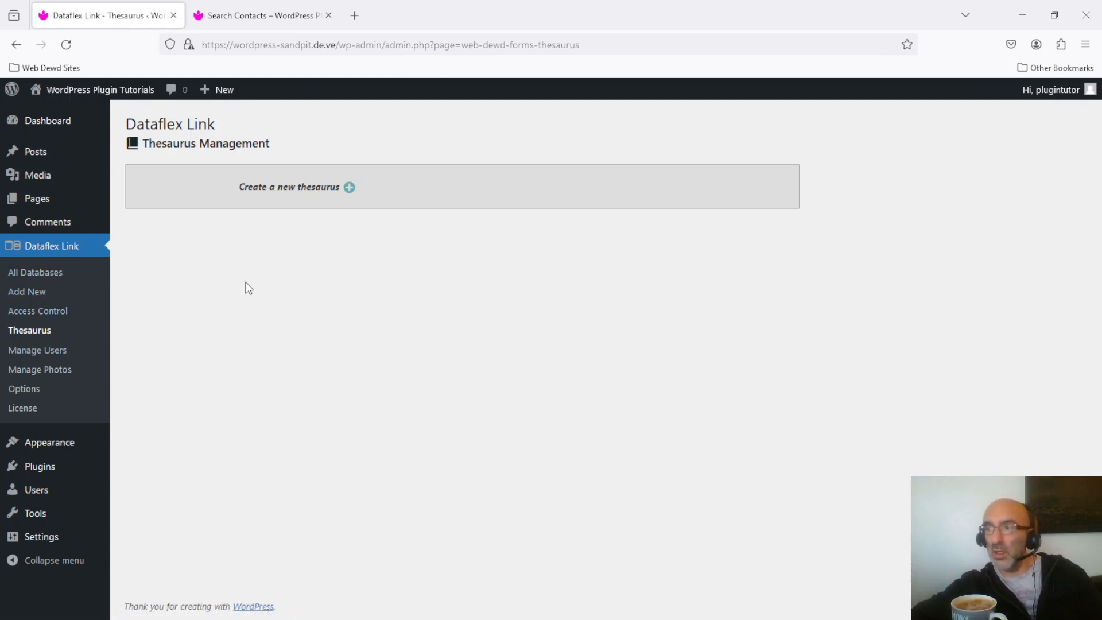
{"action": "left_click", "coordinate": [349, 187]}
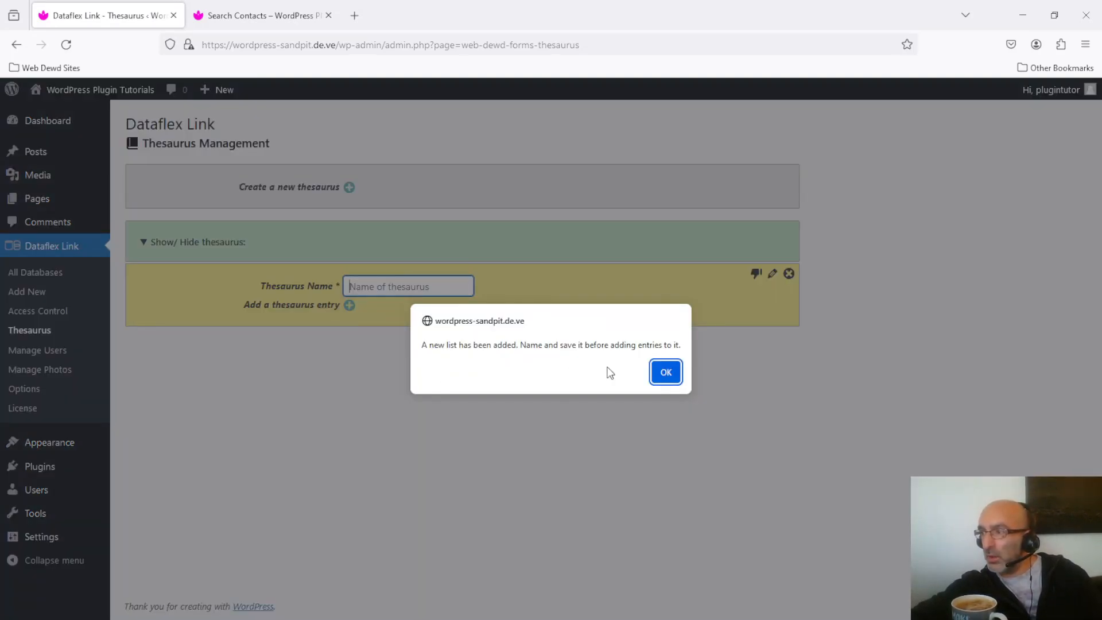
{"action": "left_click", "coordinate": [661, 381]}
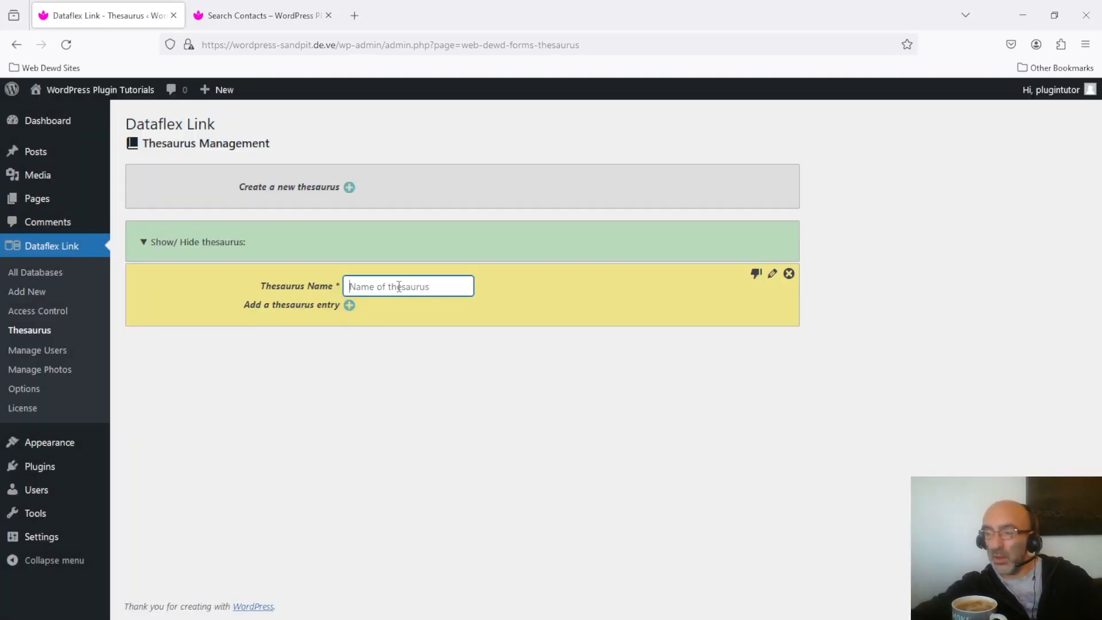
{"action": "type", "text": "names"}
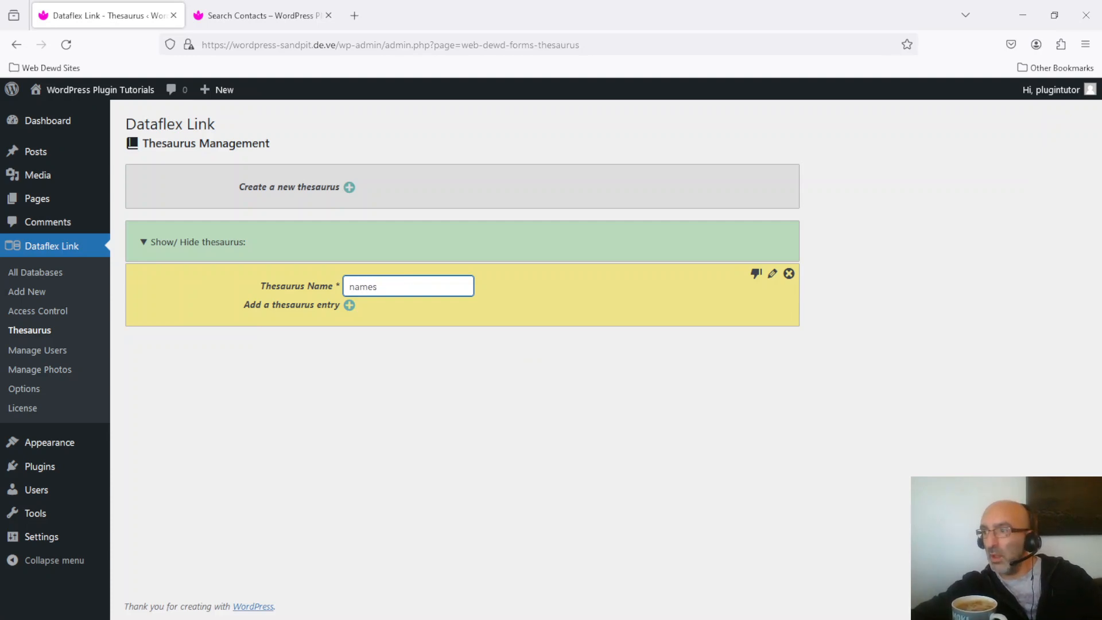
{"action": "left_click", "coordinate": [756, 274]}
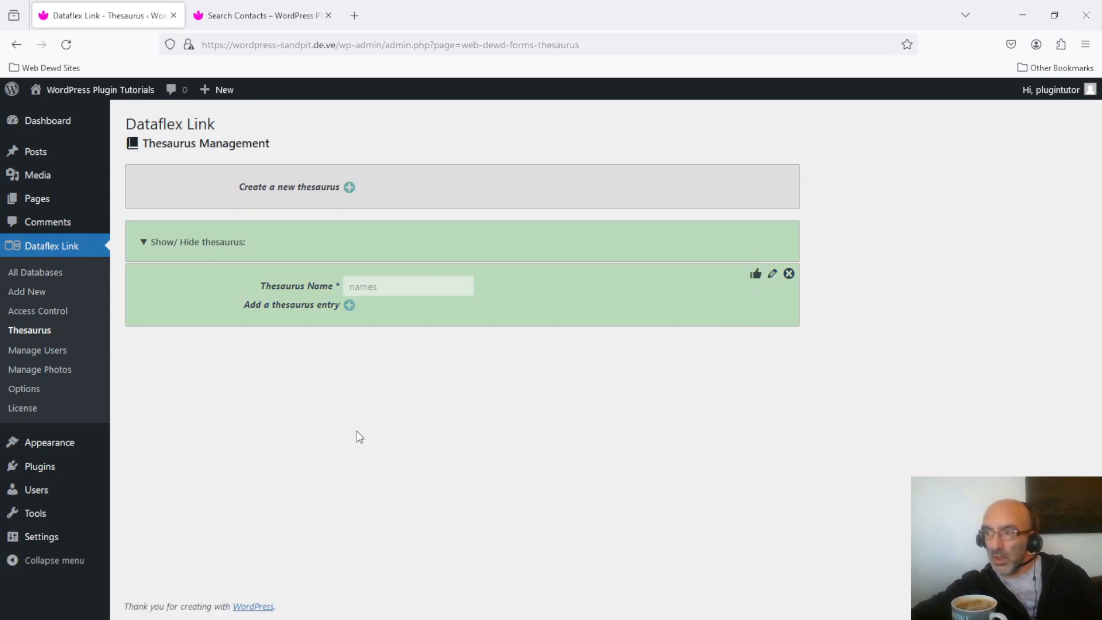
- Add an entry with the keyword "john" to the names thesaurus
{"action": "left_click", "coordinate": [350, 305]}
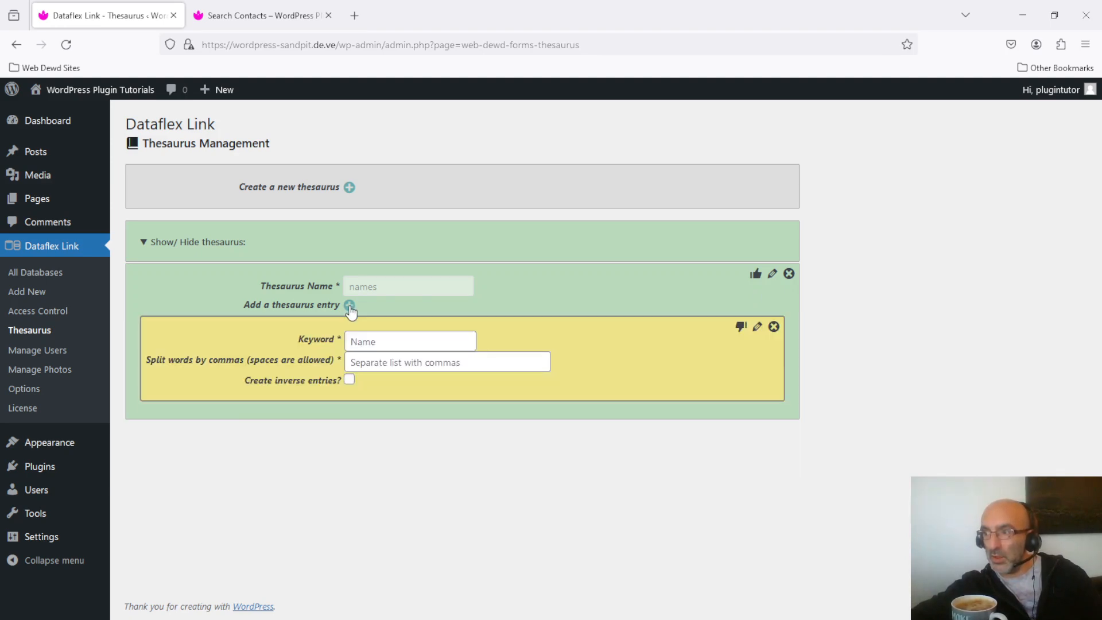
{"action": "left_click", "coordinate": [392, 339]}
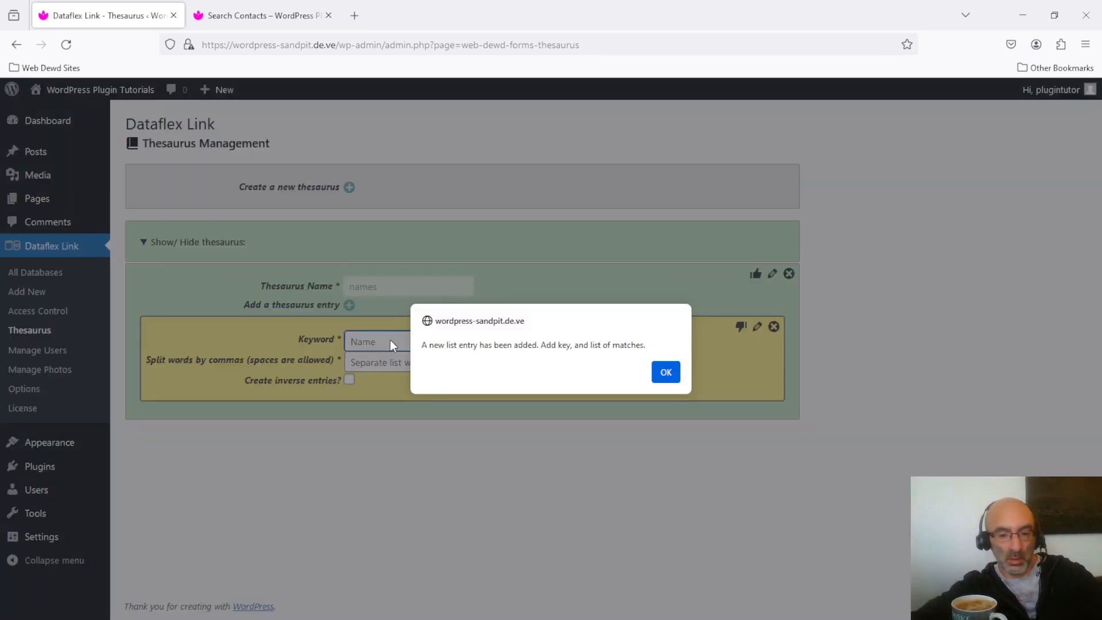
{"action": "key", "text": "Return"}
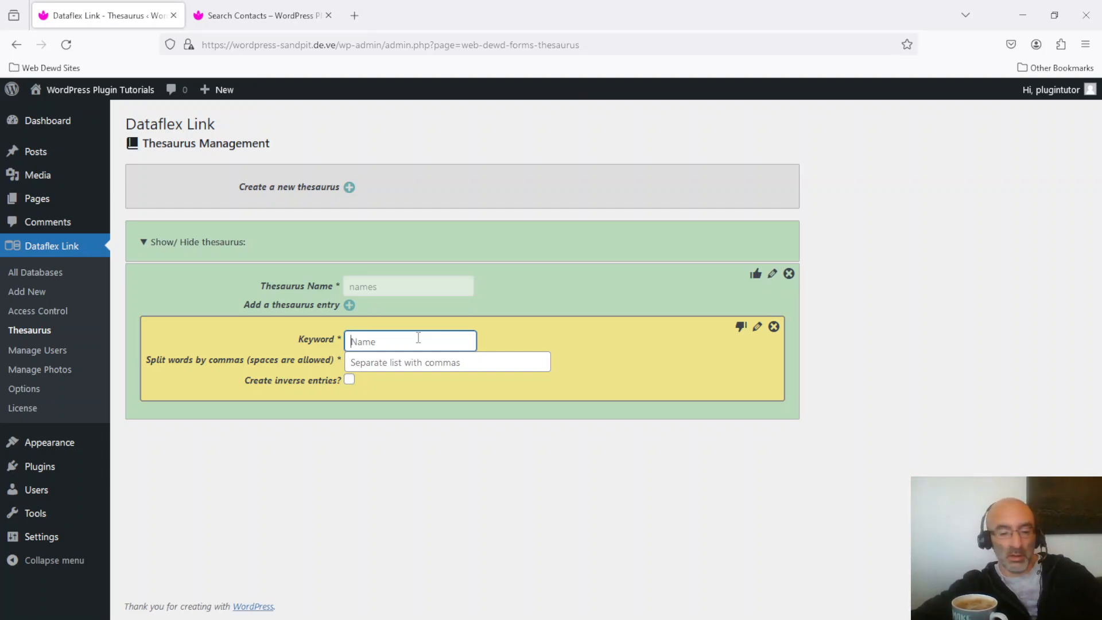
{"action": "type", "text": "john"}
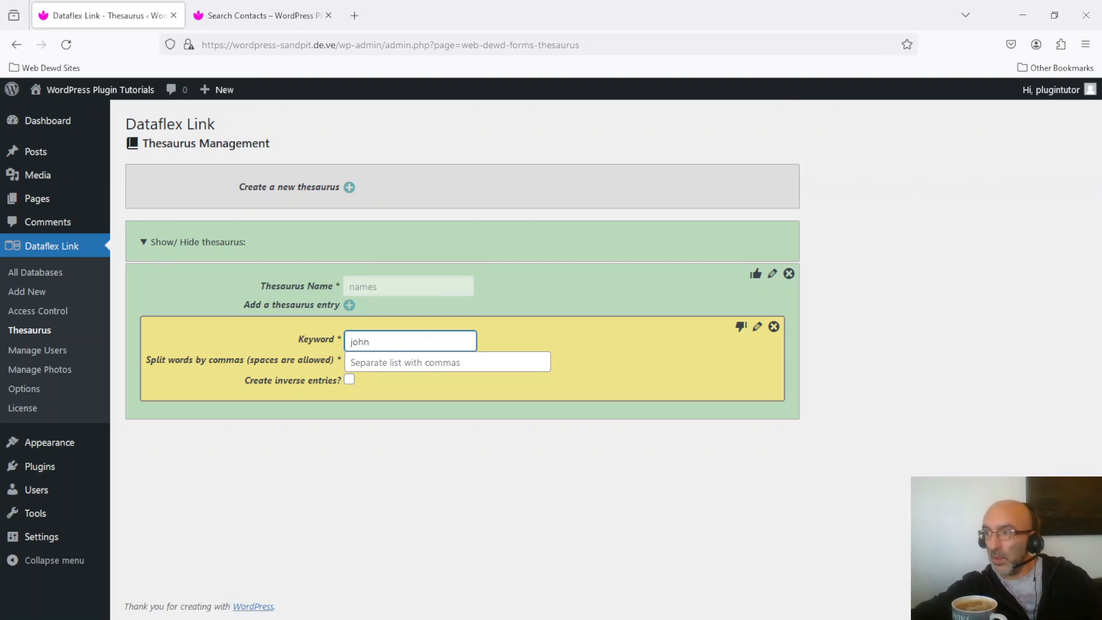
- Enter "jonathon" as the matching word for the new thesaurus entry and save the entry
{"action": "left_click", "coordinate": [447, 355]}
{"action": "type", "text": "jonathan"}
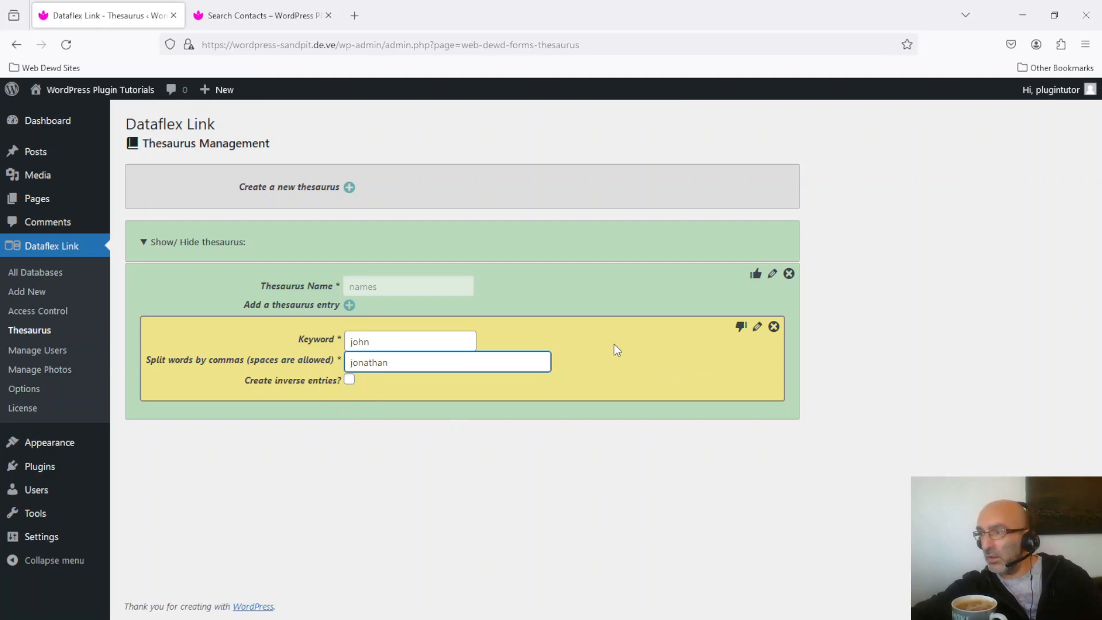
{"action": "left_click", "coordinate": [383, 362]}
{"action": "key", "text": "BackSpace"}
{"action": "type", "text": "o"}
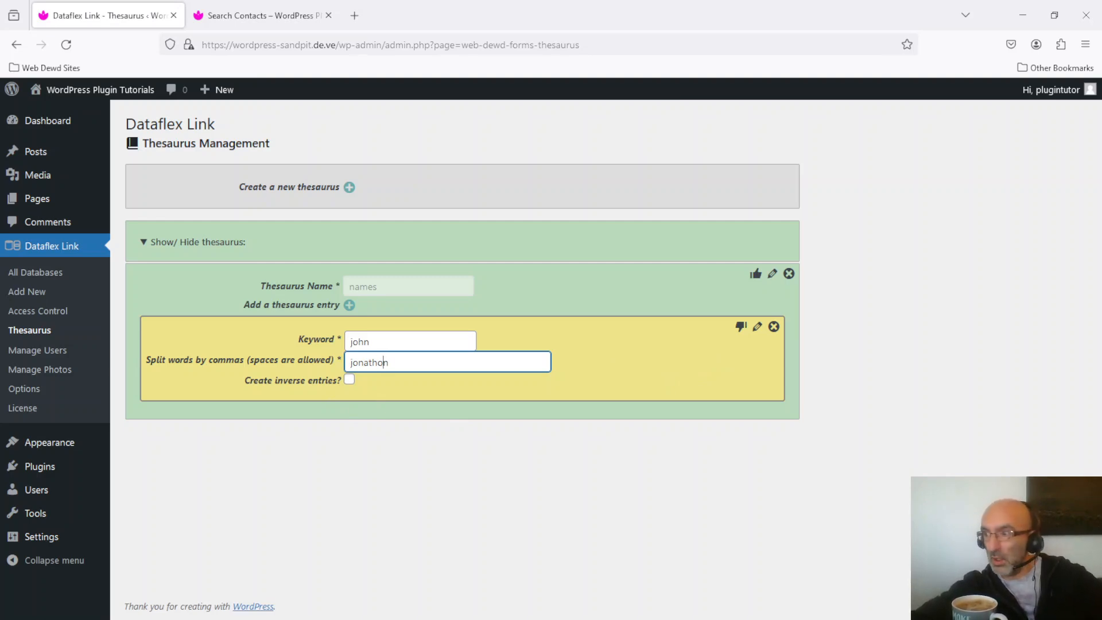
{"action": "left_click", "coordinate": [739, 331]}
{"action": "left_click", "coordinate": [663, 374]}
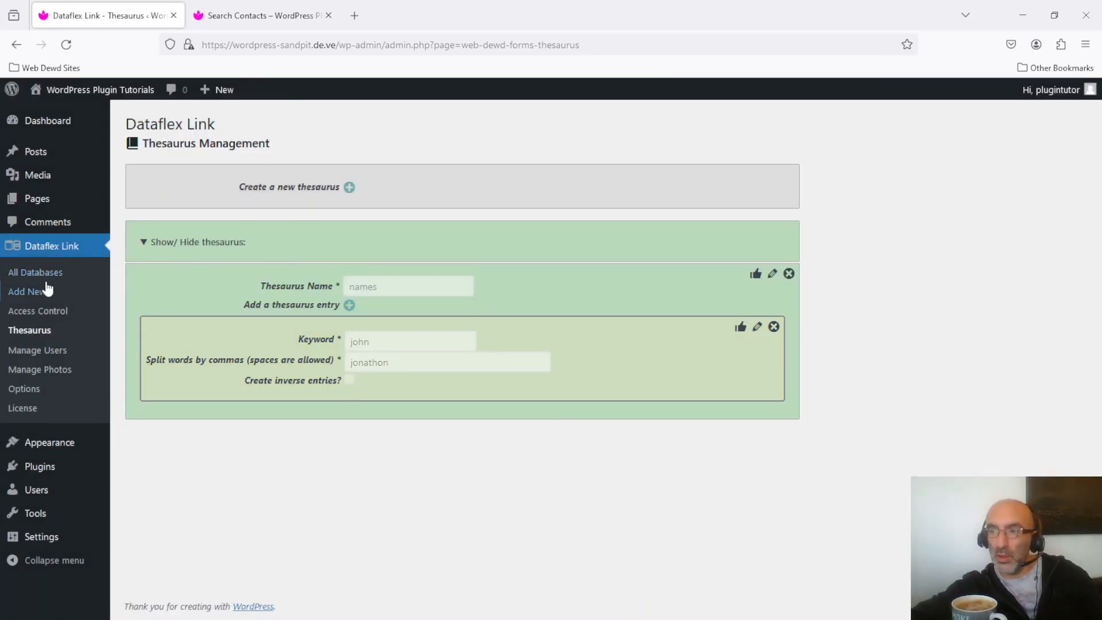
- In the Search contacts form, set the Name field's thesaurus match to "names" and save the field
{"action": "left_click", "coordinate": [48, 273]}
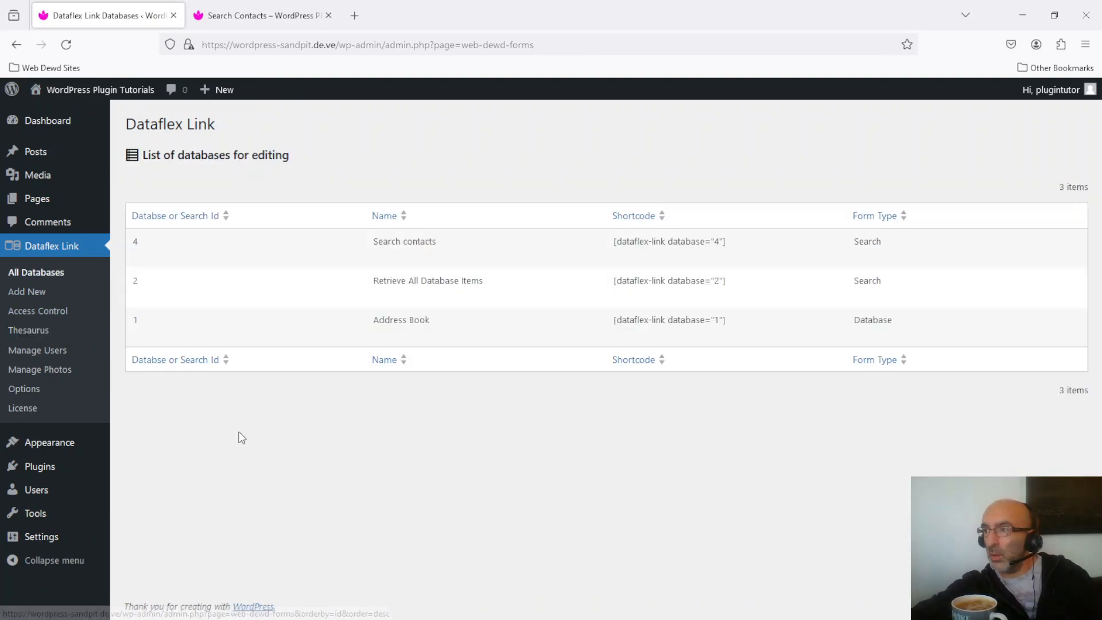
{"action": "left_click", "coordinate": [138, 256]}
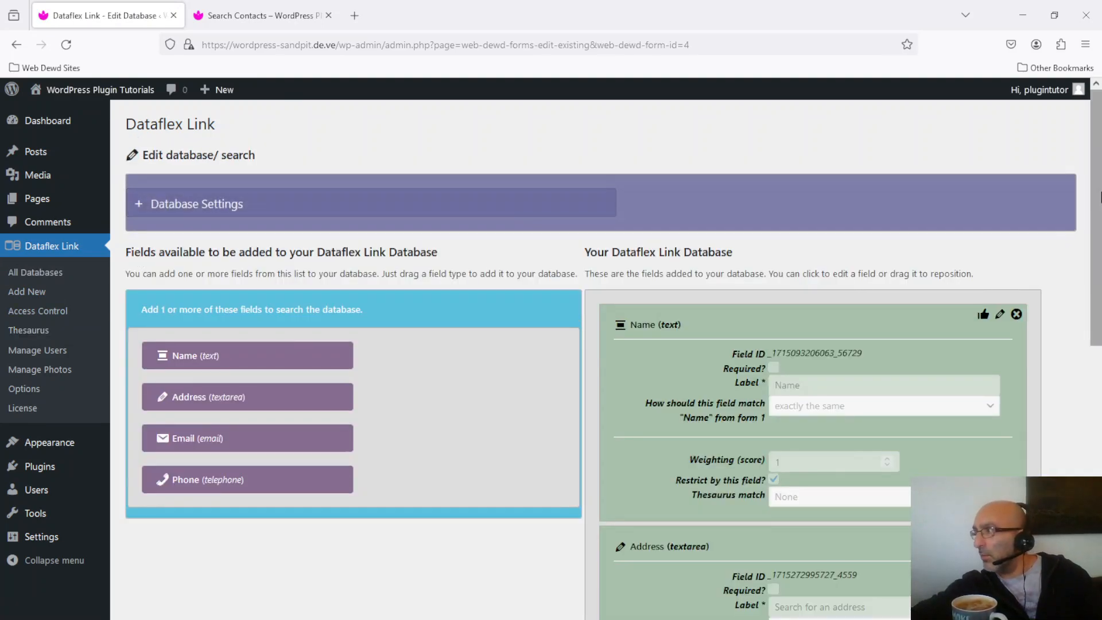
{"action": "scroll", "coordinate": [730, 354], "scroll_direction": "down", "scroll_amount": 3}
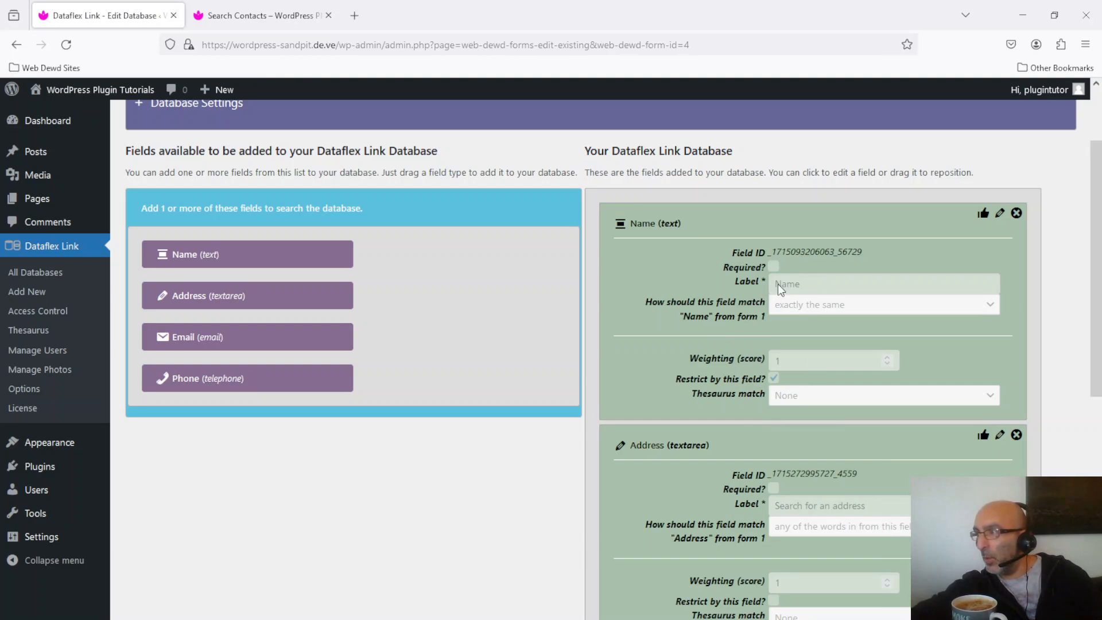
{"action": "left_click", "coordinate": [999, 214]}
{"action": "left_click", "coordinate": [827, 396]}
{"action": "left_click", "coordinate": [836, 439]}
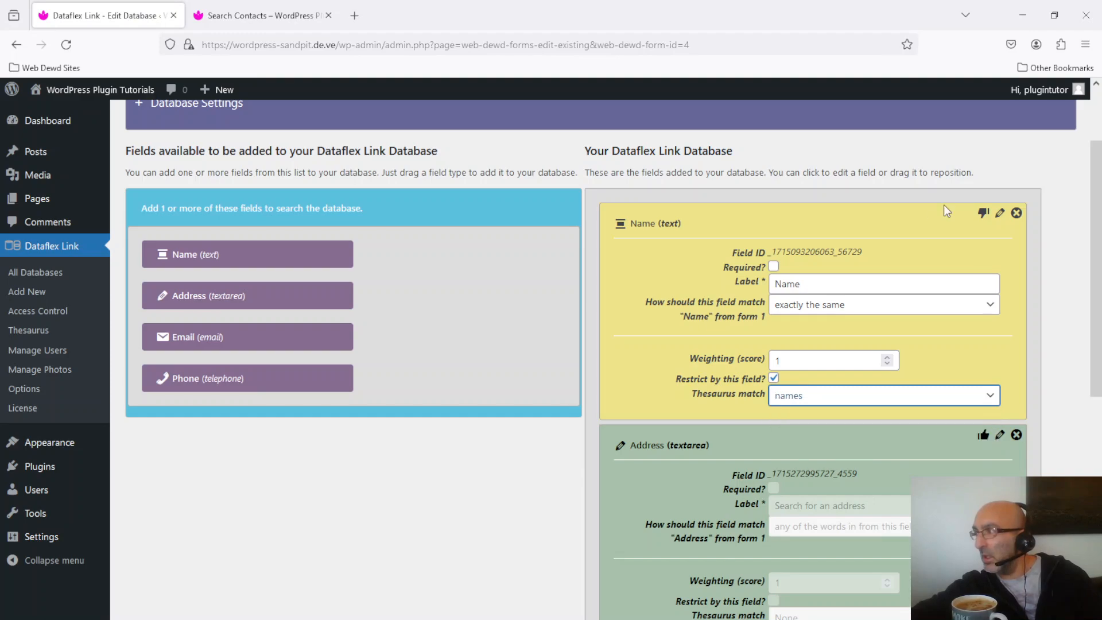
{"action": "left_click", "coordinate": [984, 212]}
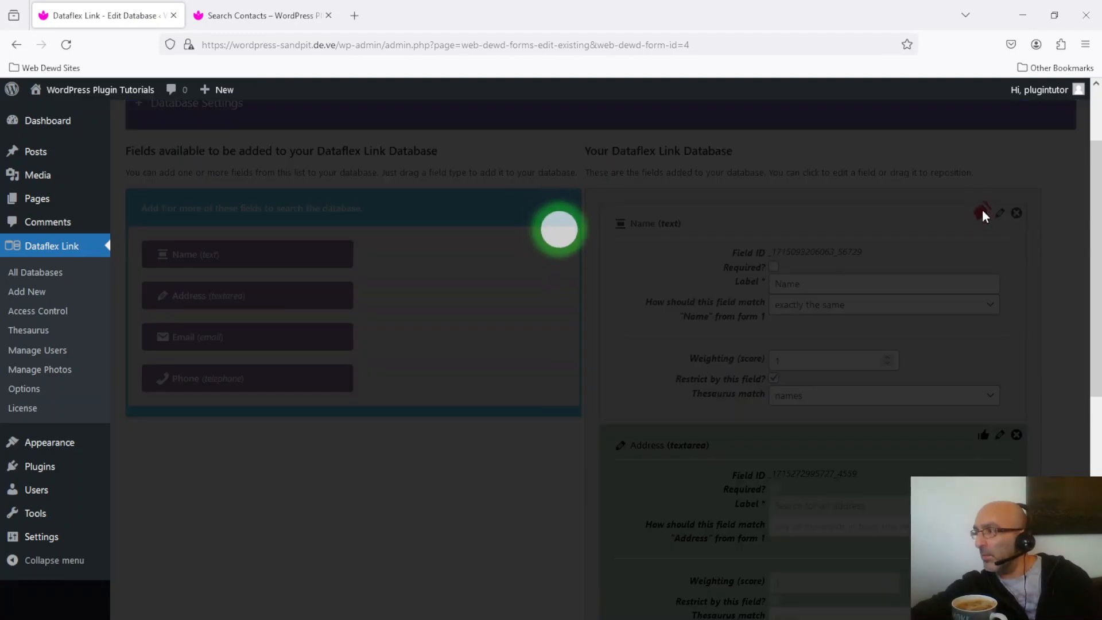
{"action": "left_click", "coordinate": [397, 288]}
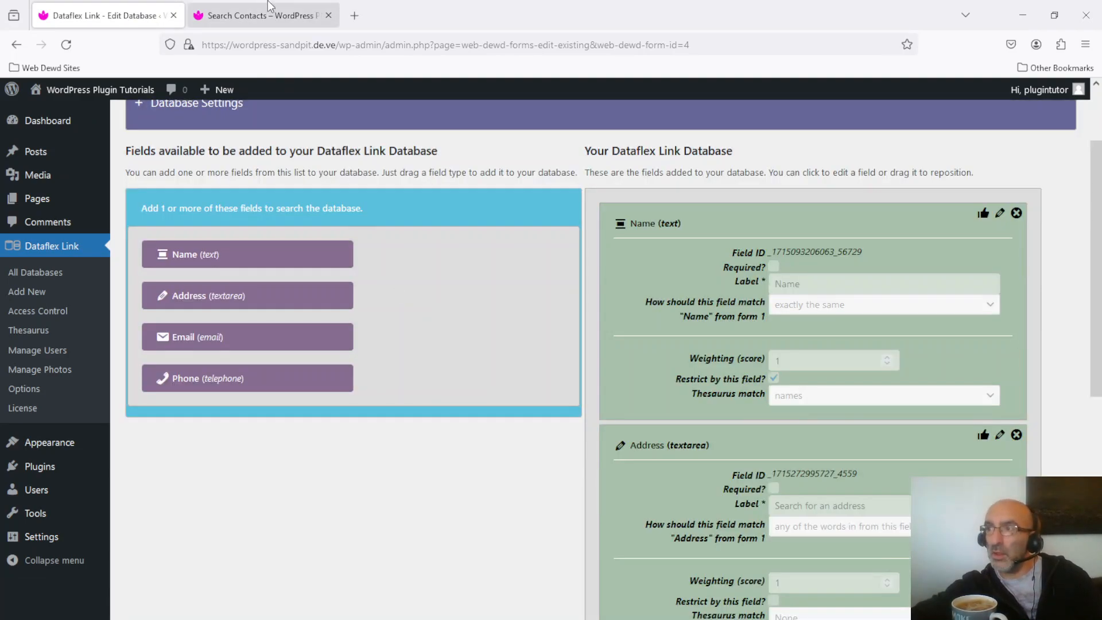
- Reset the form on the Search Contacts page and search by name for "john" to test the thesaurus match
{"action": "left_click", "coordinate": [240, 14]}
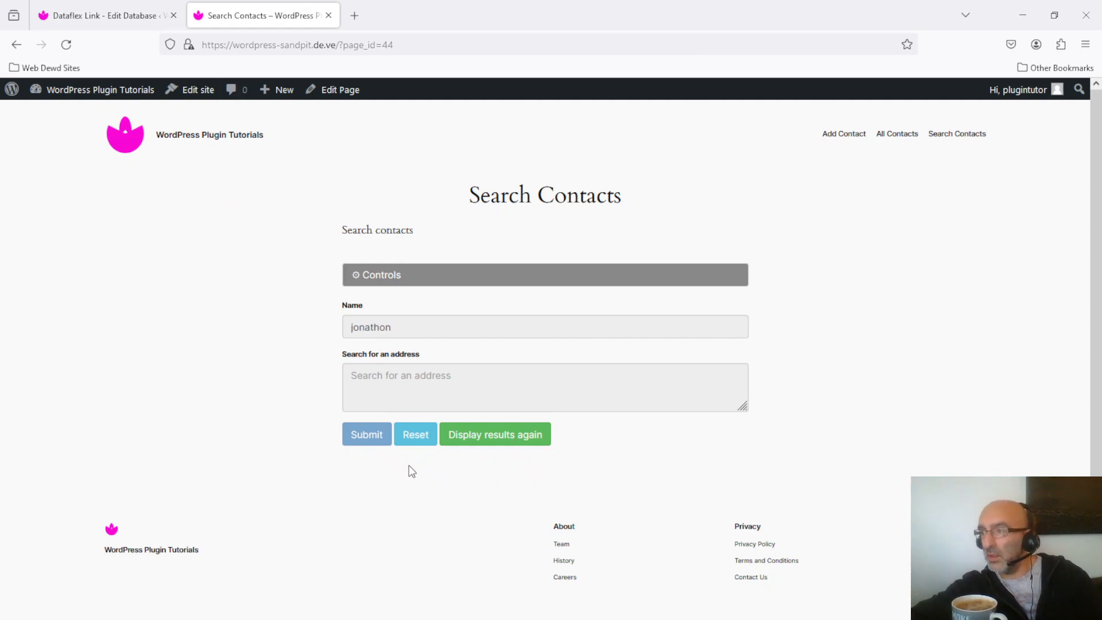
{"action": "left_click", "coordinate": [421, 442]}
{"action": "left_click", "coordinate": [452, 325]}
{"action": "type", "text": "john"}
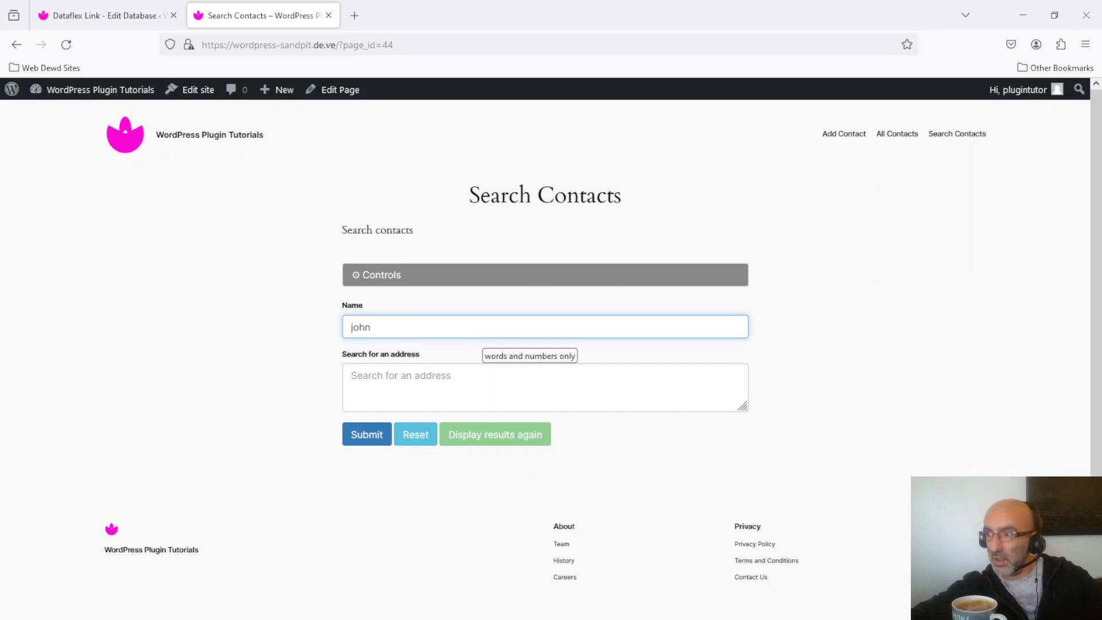
{"action": "left_click", "coordinate": [378, 437]}
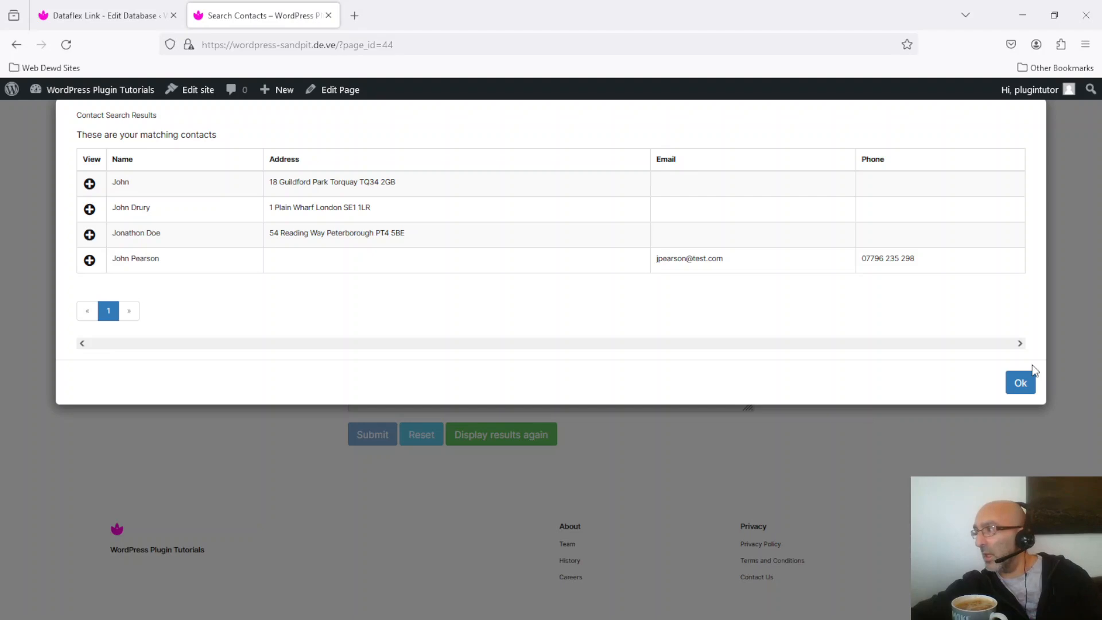
{"action": "left_click", "coordinate": [1022, 384]}
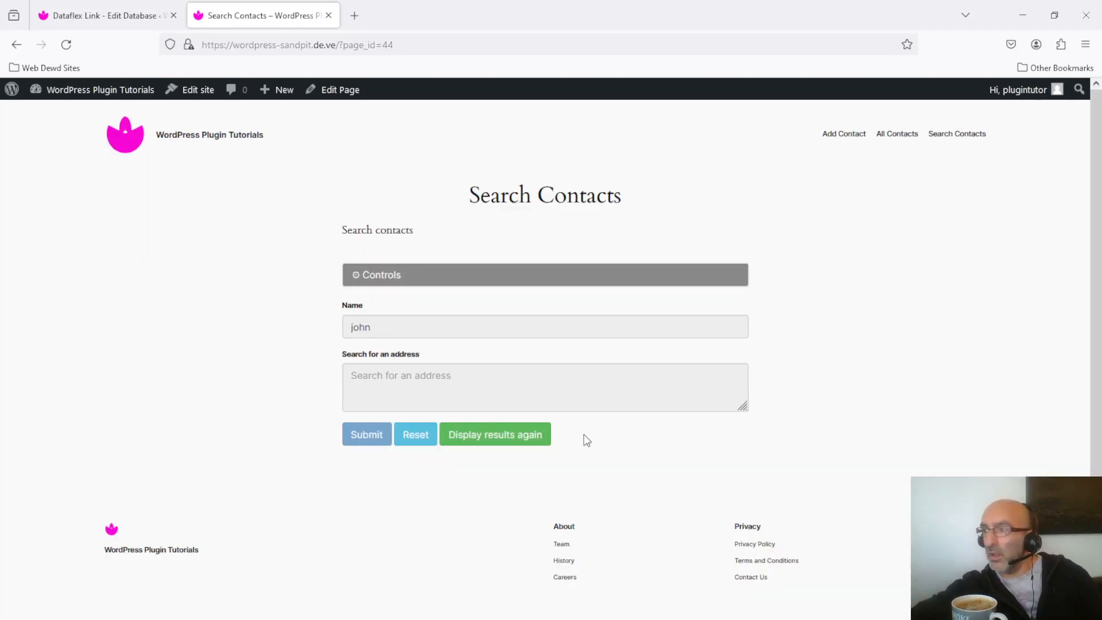
- Reset the contact search form, search by name for "jonathon" and close the results
{"action": "left_click", "coordinate": [413, 436]}
{"action": "left_click", "coordinate": [420, 330]}
{"action": "type", "text": "jo"}
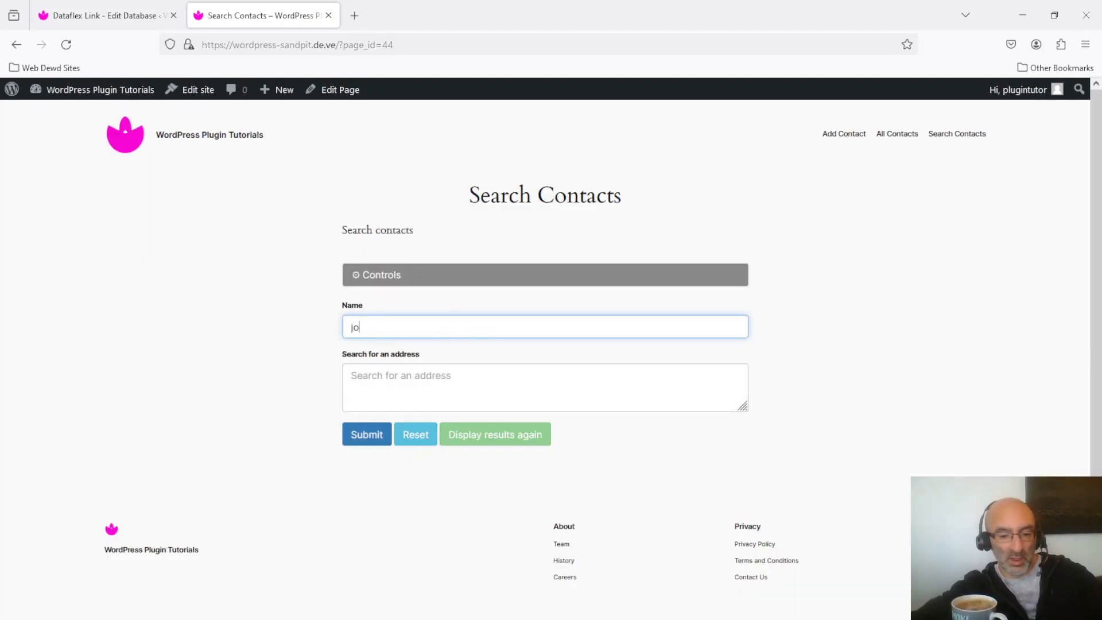
{"action": "type", "text": "nat"}
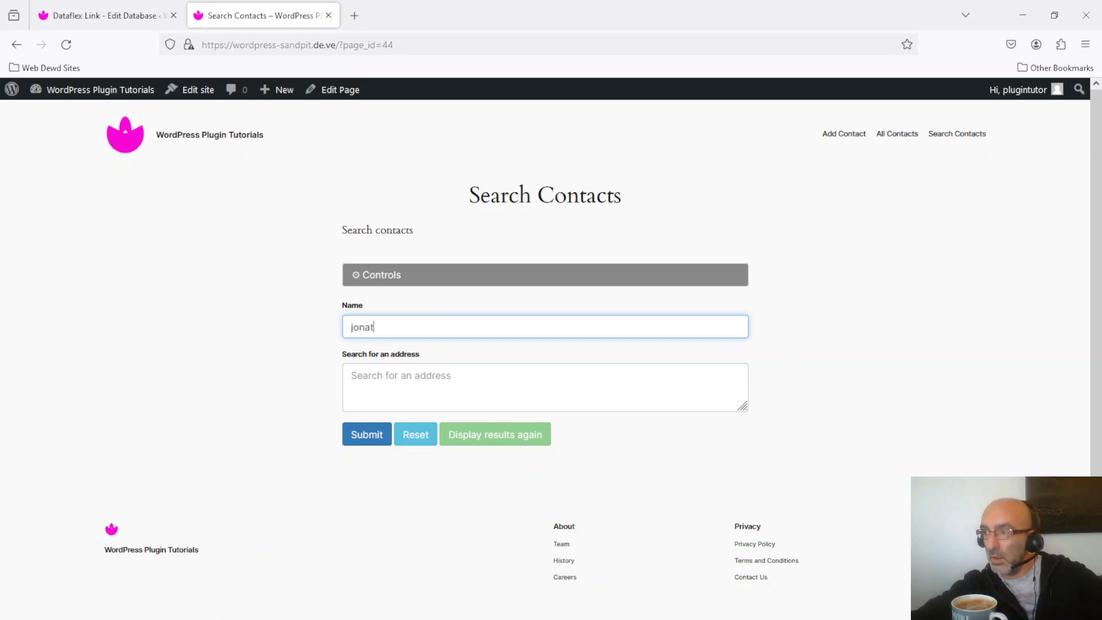
{"action": "type", "text": "hon"}
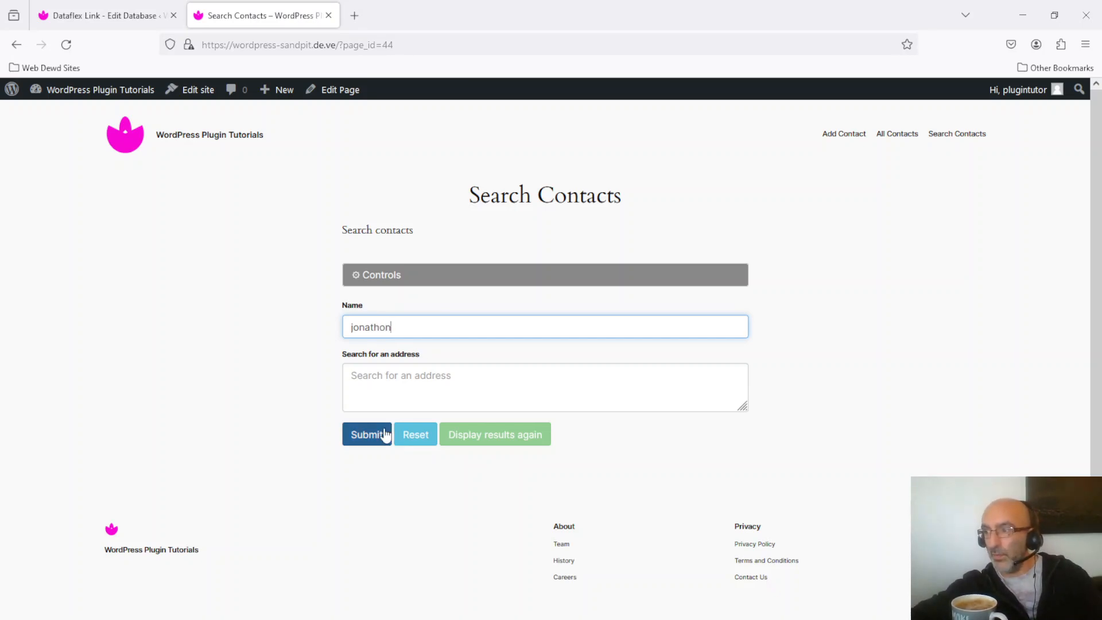
{"action": "left_click", "coordinate": [365, 431]}
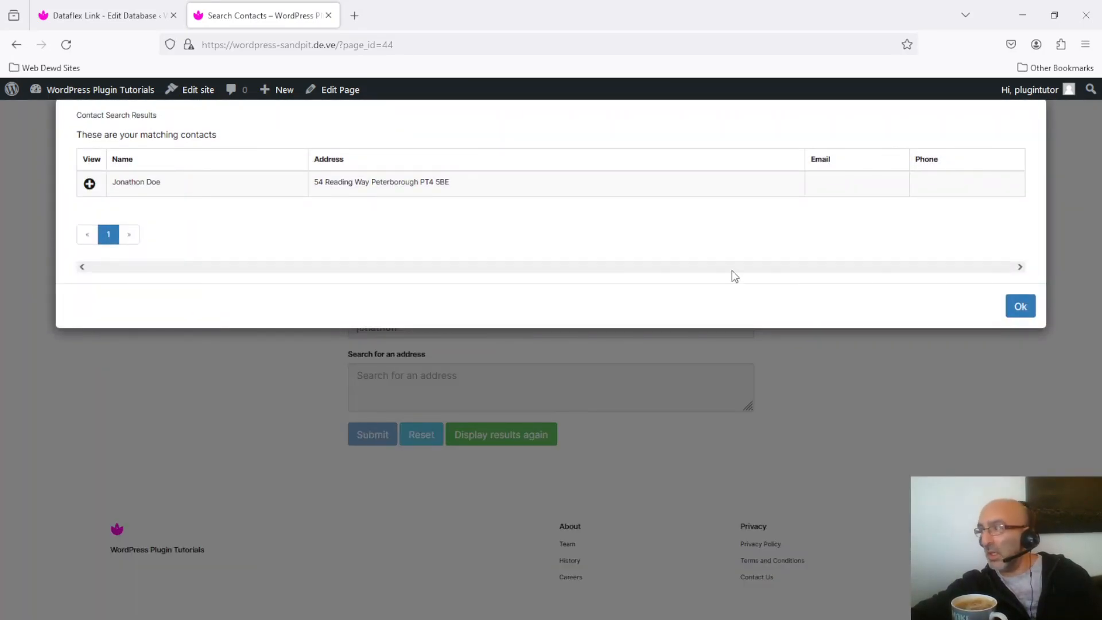
{"action": "left_click", "coordinate": [1022, 307]}
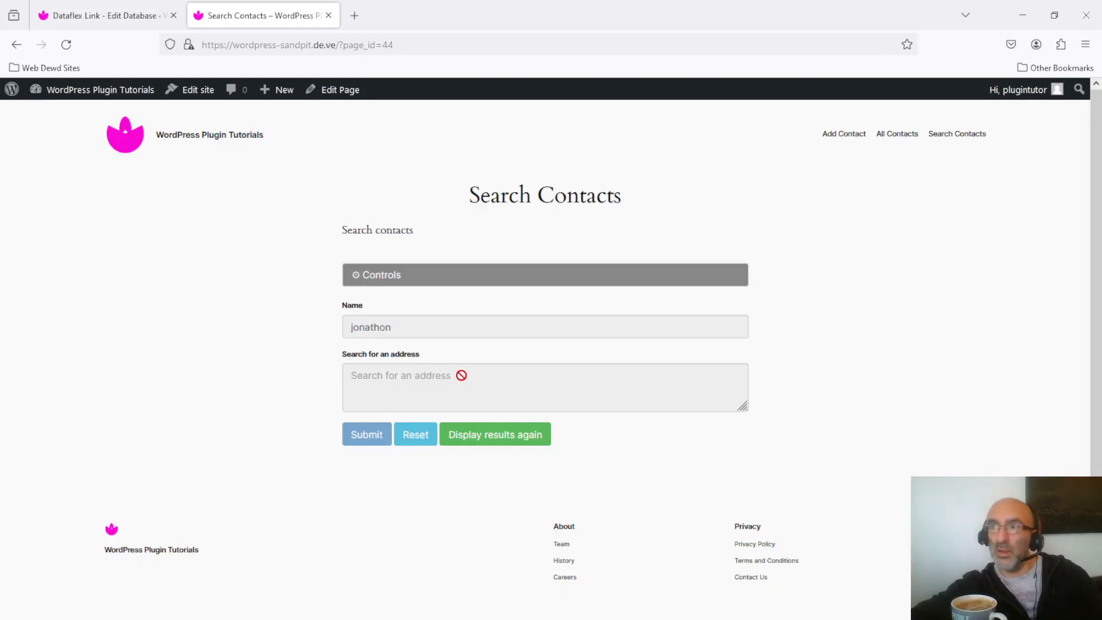
- In the names thesaurus, enable inverse entries for the "john" entry, save it, and reload the thesaurus to show its entries
{"action": "left_click", "coordinate": [130, 8]}
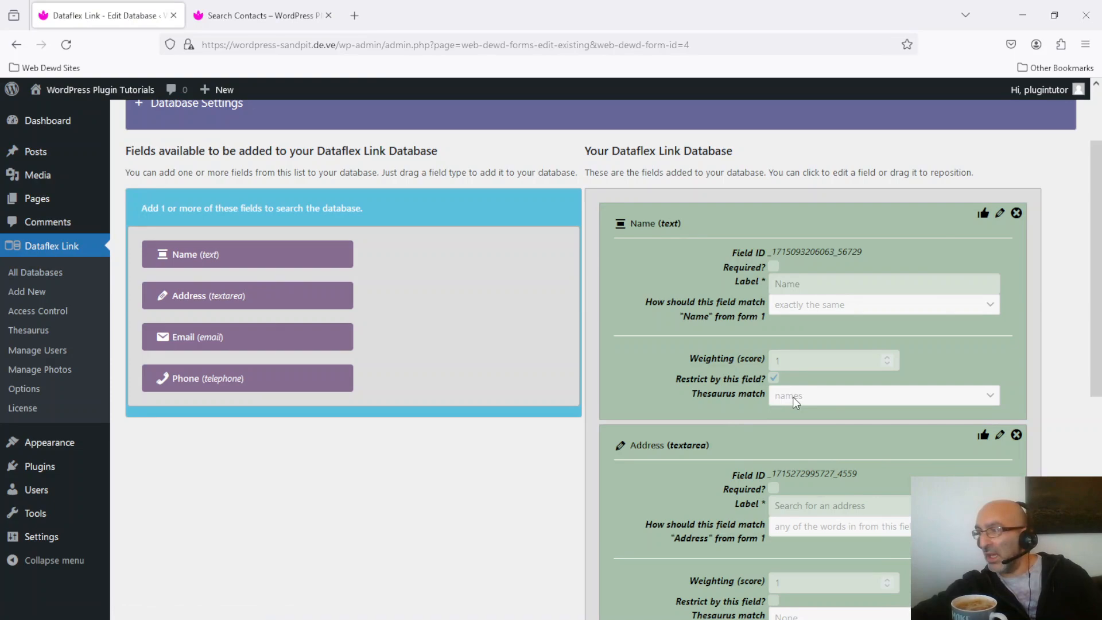
{"action": "left_click", "coordinate": [33, 332]}
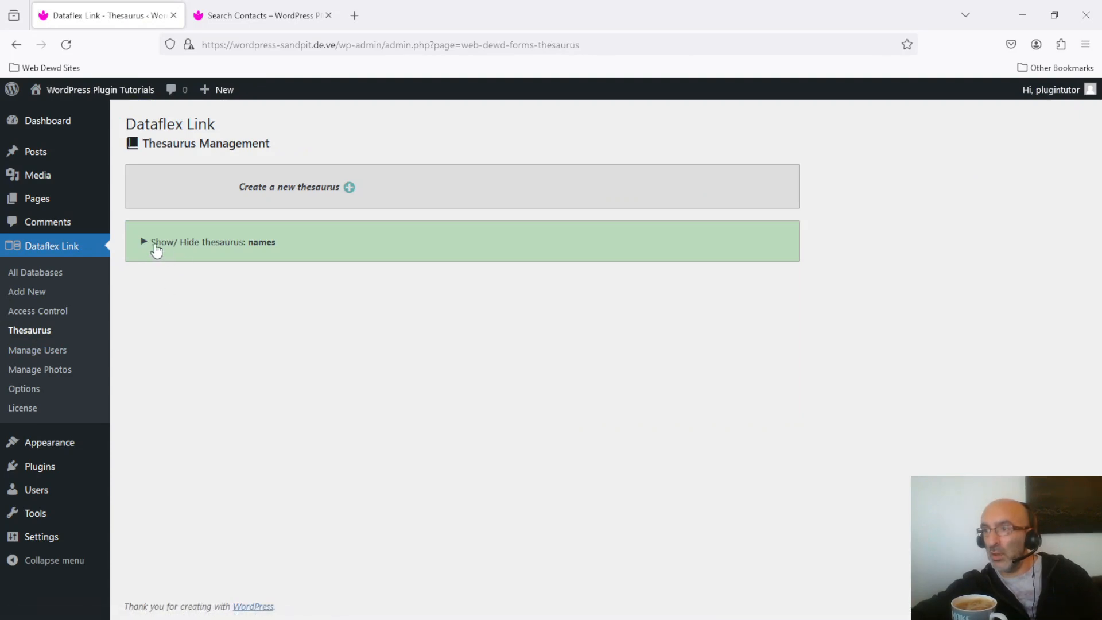
{"action": "left_click", "coordinate": [154, 246]}
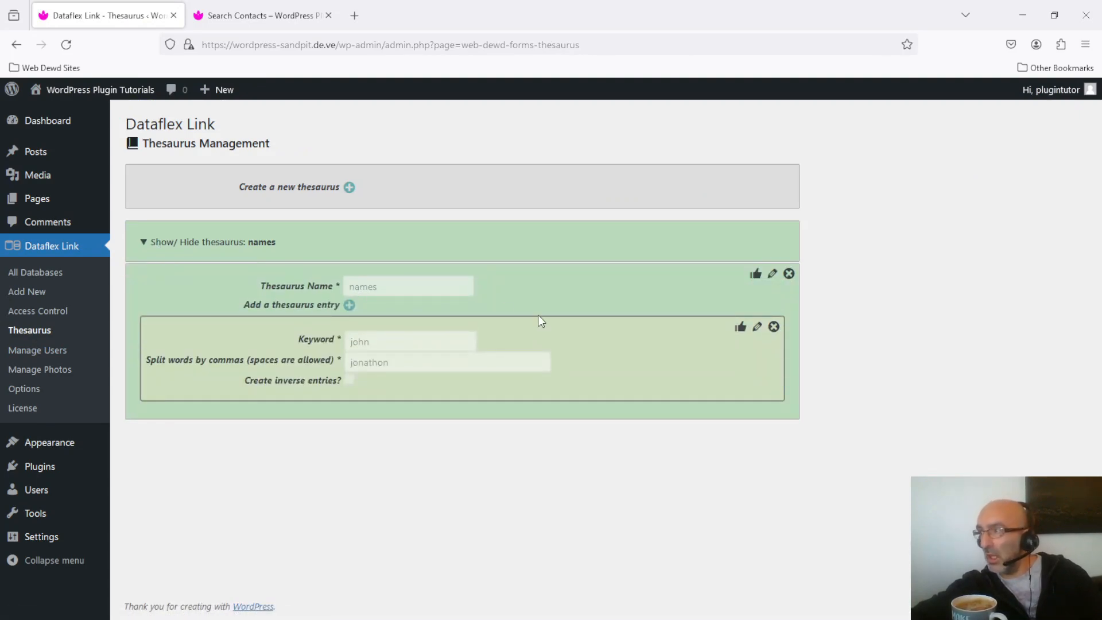
{"action": "left_click", "coordinate": [757, 328]}
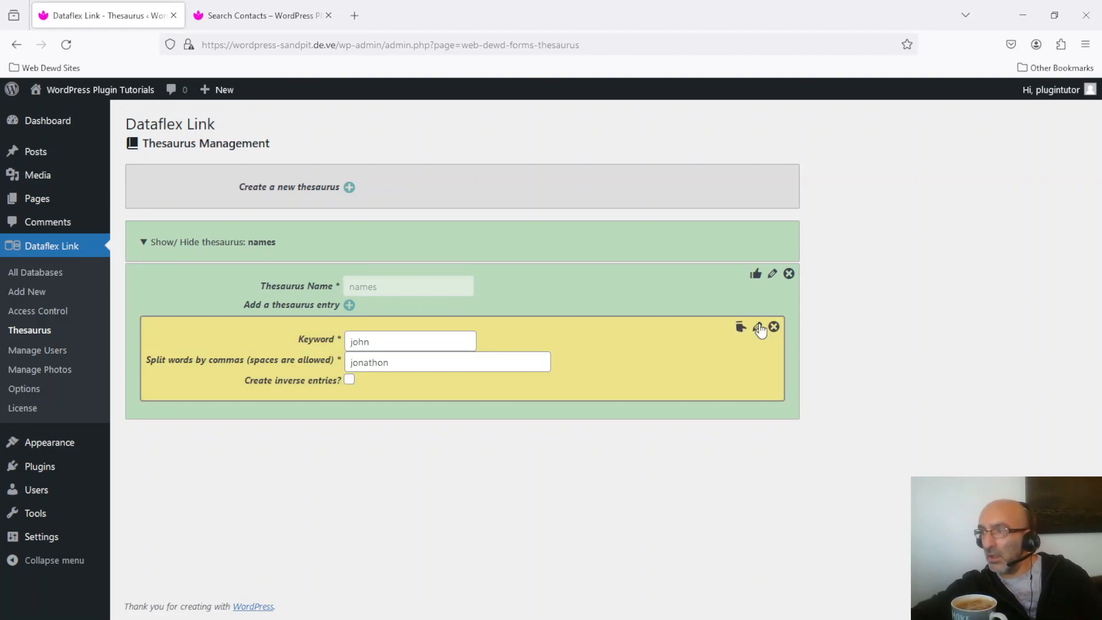
{"action": "left_click", "coordinate": [350, 380]}
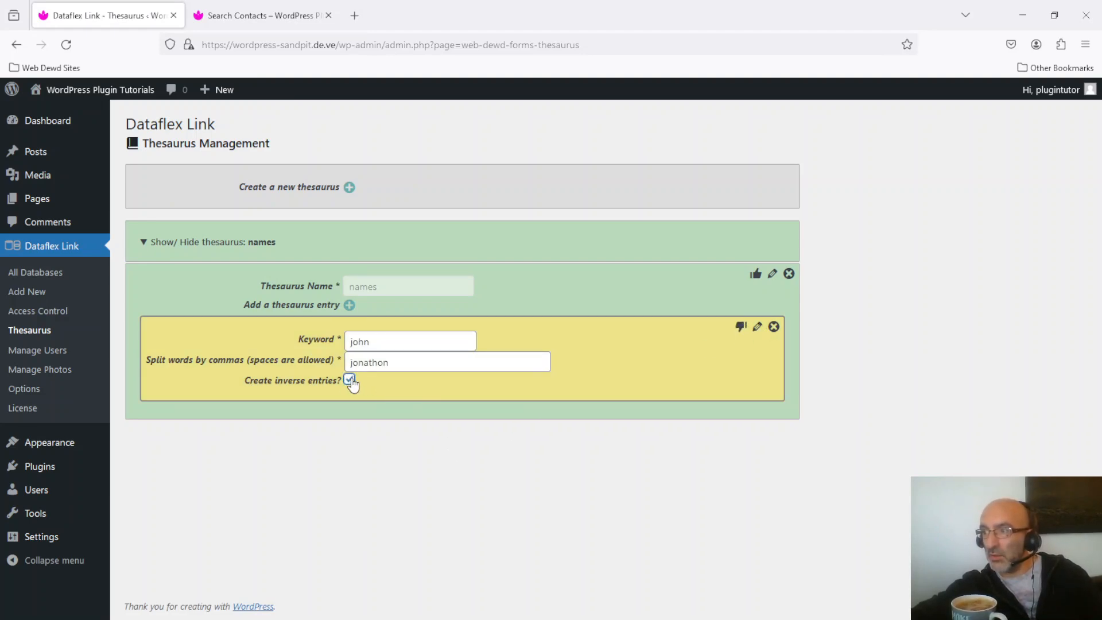
{"action": "left_click", "coordinate": [741, 327]}
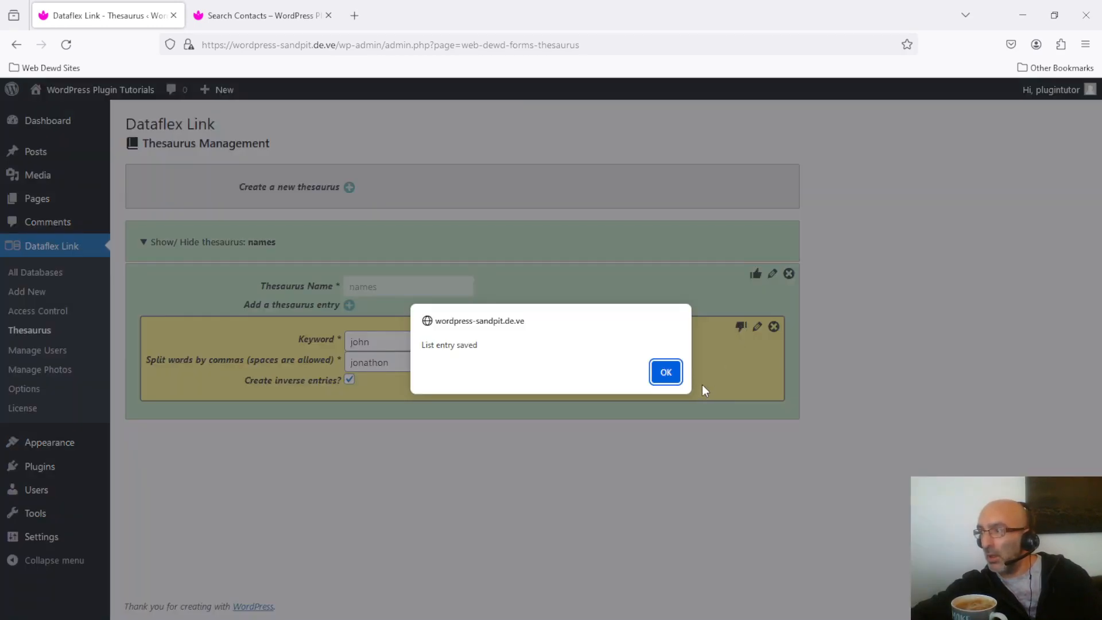
{"action": "left_click", "coordinate": [666, 371]}
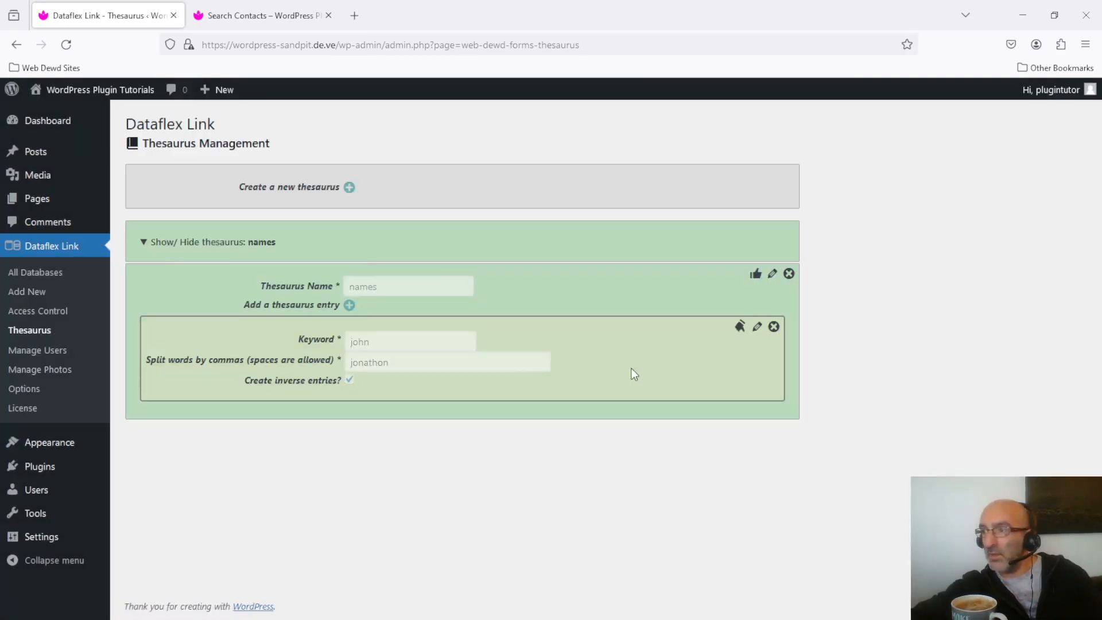
{"action": "left_click", "coordinate": [66, 44]}
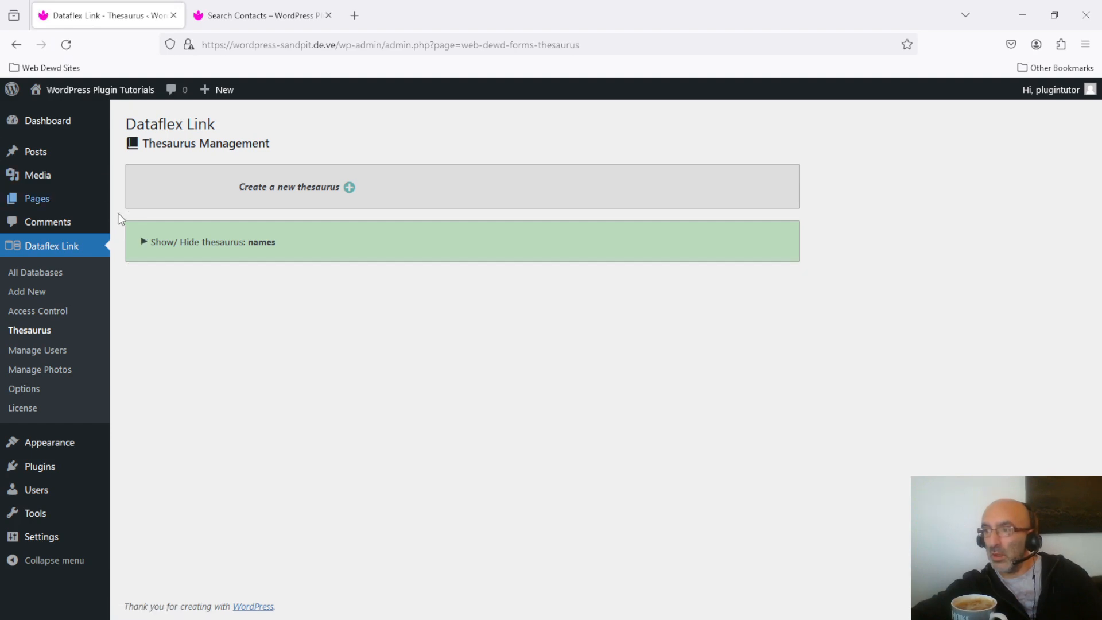
{"action": "left_click", "coordinate": [147, 244]}
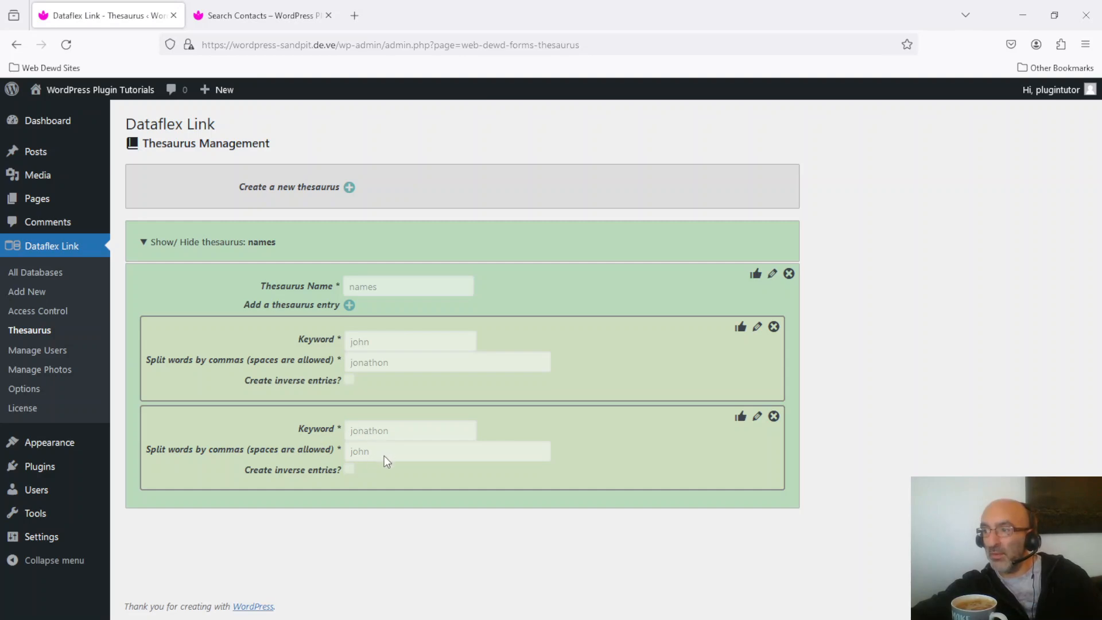
- On the Search Contacts page, reset the form, search by name for "jonathon" to test the inverse match, and close the results
{"action": "left_click", "coordinate": [270, 16]}
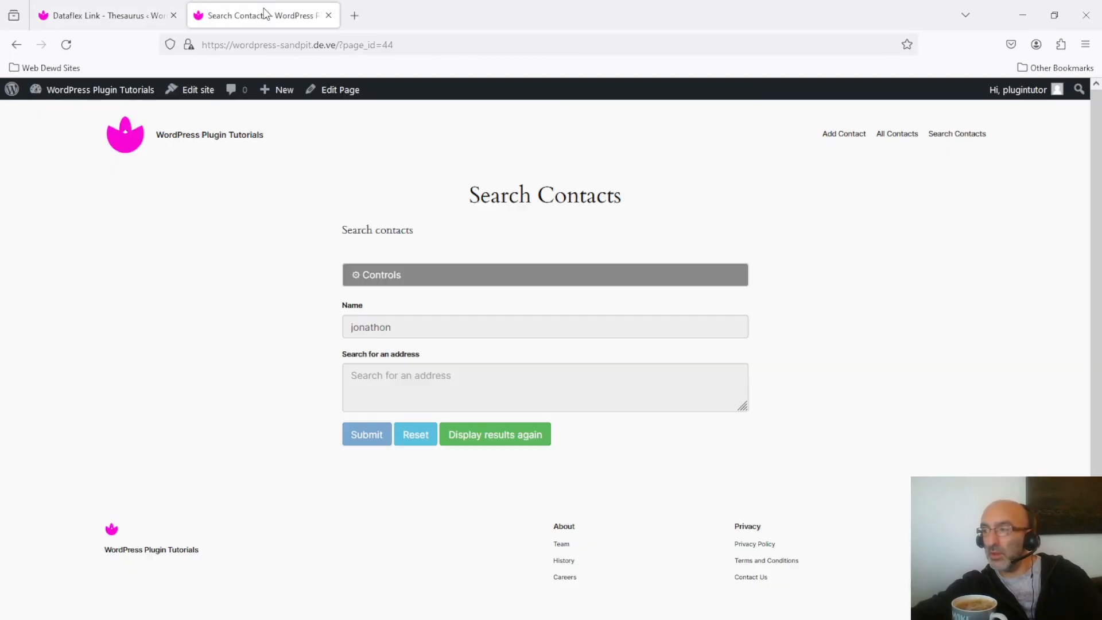
{"action": "left_click", "coordinate": [430, 442]}
{"action": "left_click", "coordinate": [414, 324]}
{"action": "type", "text": "johnathon"}
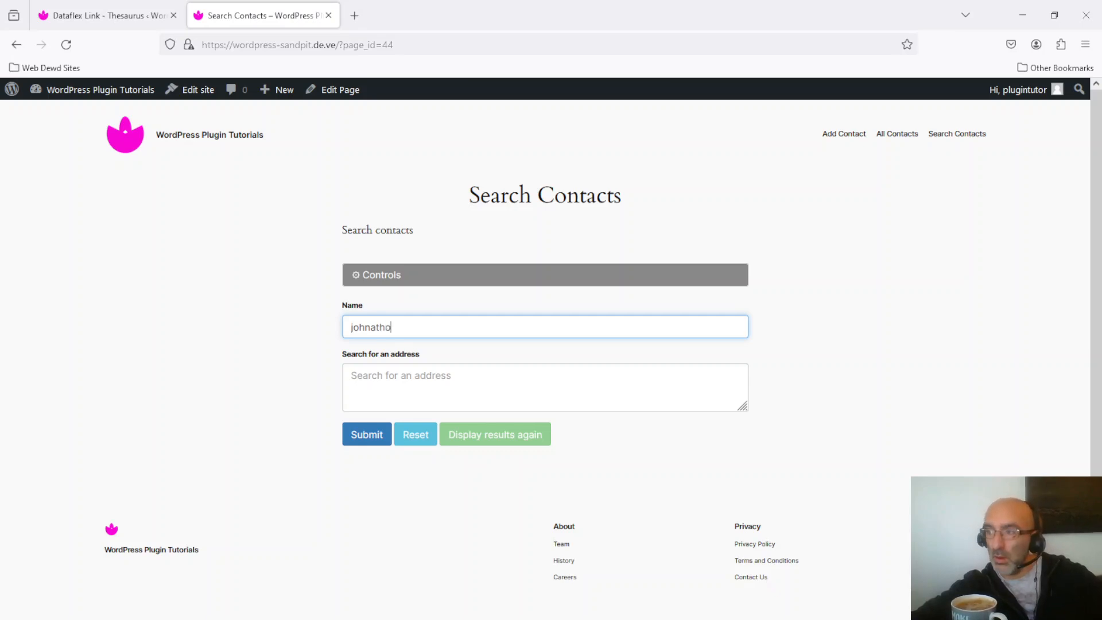
{"action": "key", "text": "BackSpace"}
{"action": "key", "text": "BackSpace"}
{"action": "key", "text": "BackSpace"}
{"action": "key", "text": "BackSpace"}
{"action": "key", "text": "BackSpace"}
{"action": "key", "text": "BackSpace"}
{"action": "key", "text": "BackSpace"}
{"action": "key", "text": "BackSpace"}
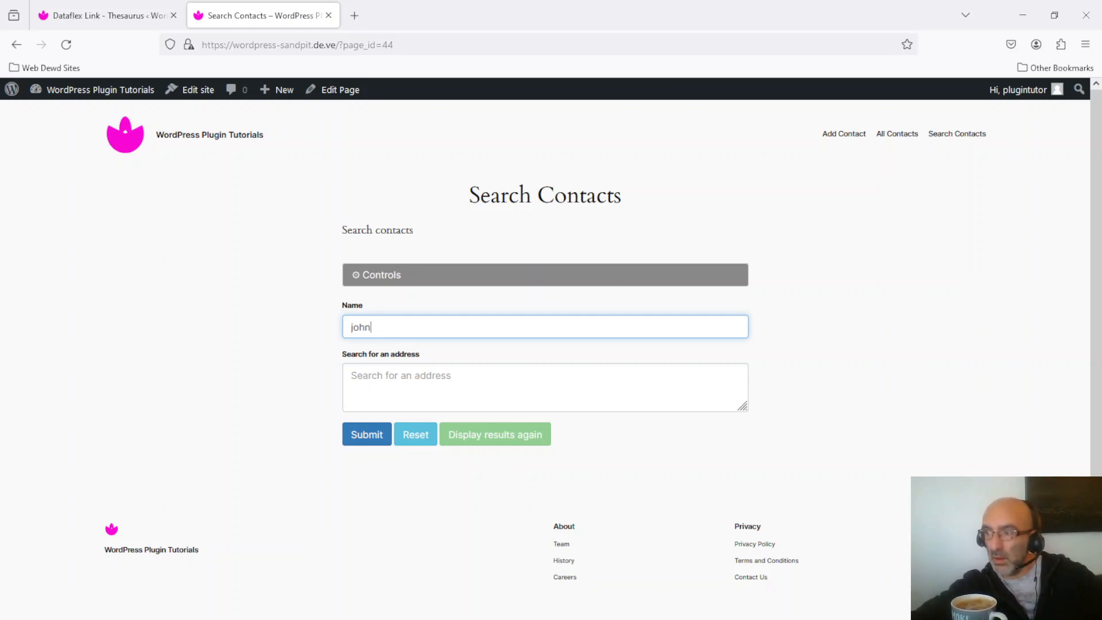
{"action": "type", "text": "nat"}
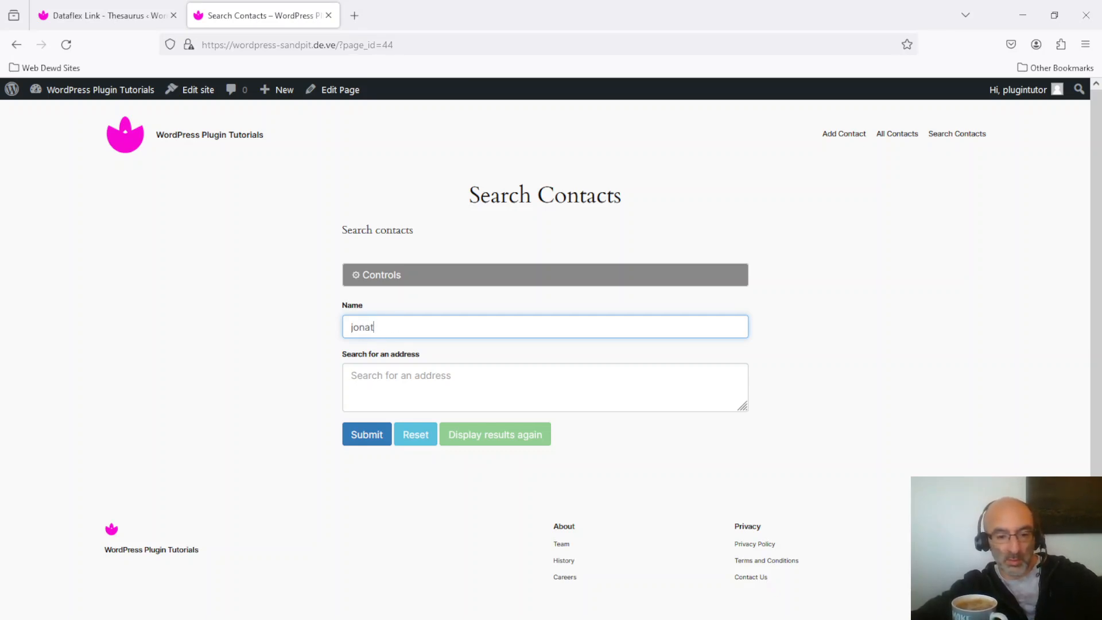
{"action": "type", "text": "hon"}
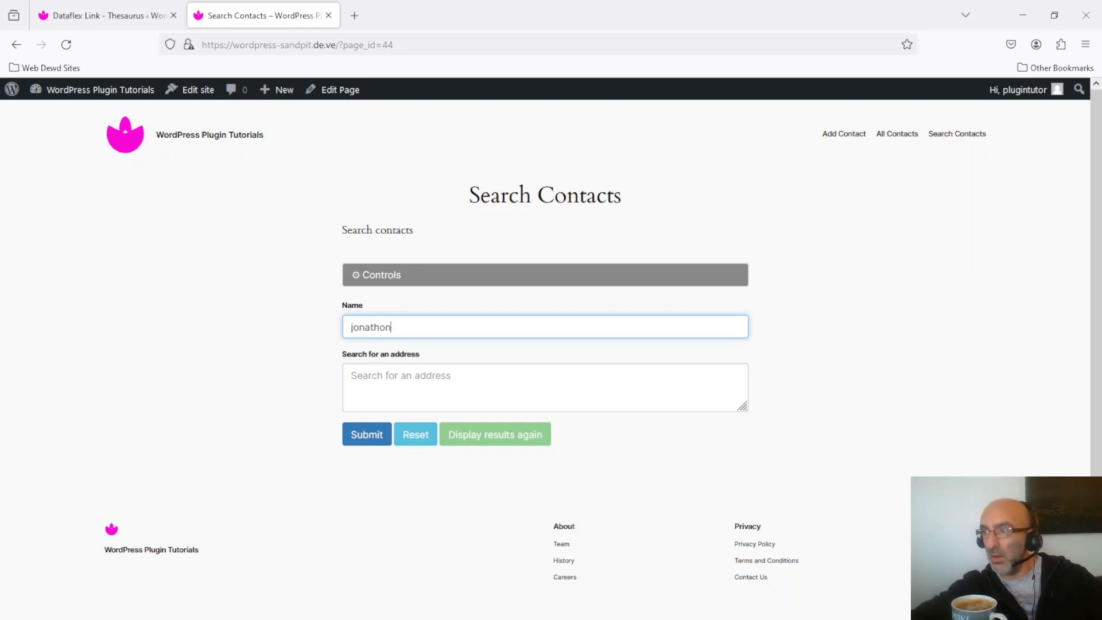
{"action": "left_click", "coordinate": [357, 432]}
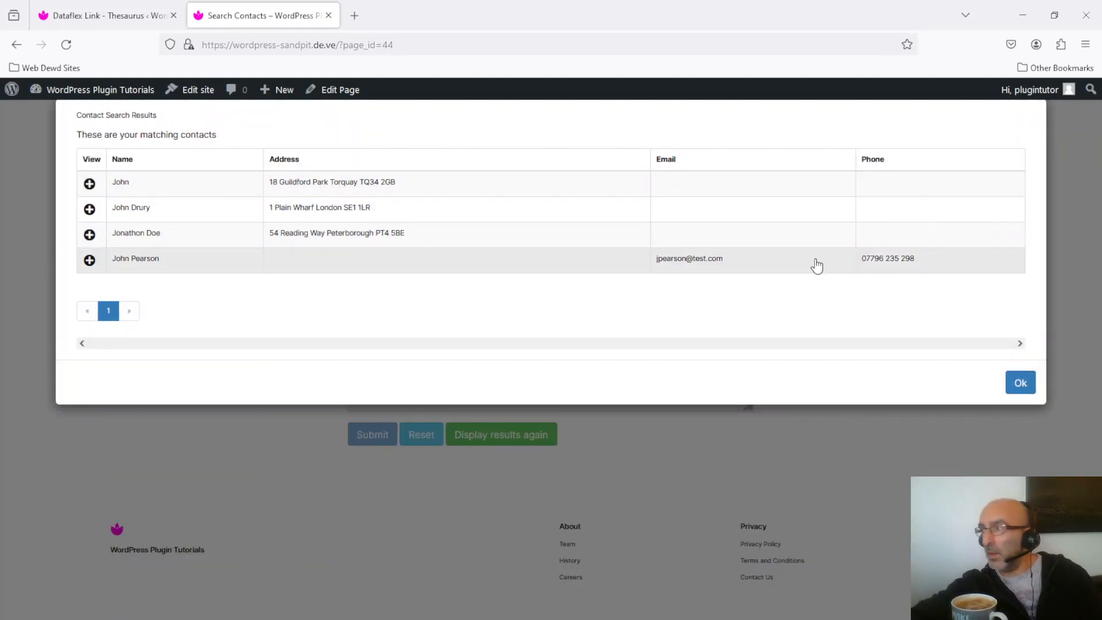
{"action": "left_click", "coordinate": [1022, 386]}
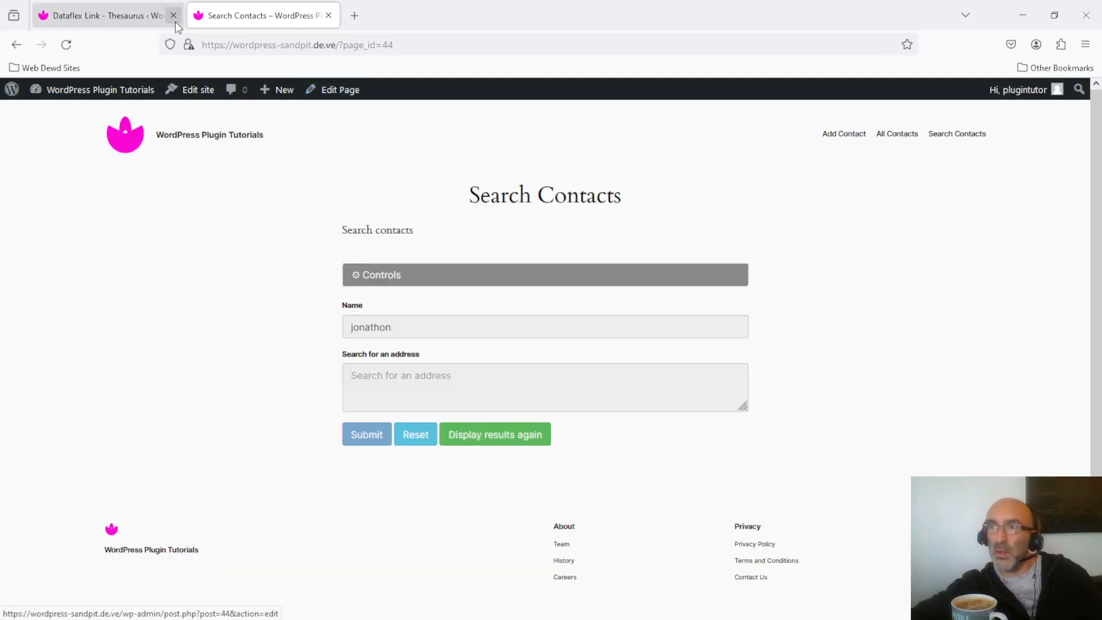
- Try to save the thesaurus's "john" entry with the keyword "john,jon" and inverse entries enabled
{"action": "left_click", "coordinate": [129, 12]}
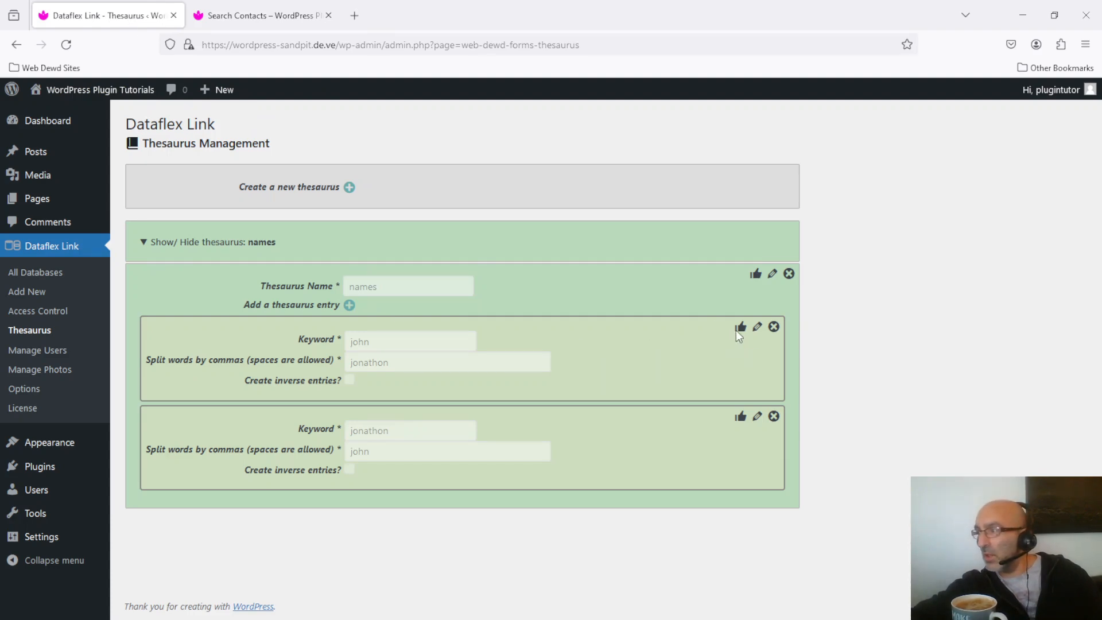
{"action": "left_click", "coordinate": [757, 326]}
{"action": "left_click", "coordinate": [414, 340]}
{"action": "type", "text": ","}
{"action": "type", "text": "j"}
{"action": "type", "text": "jon"}
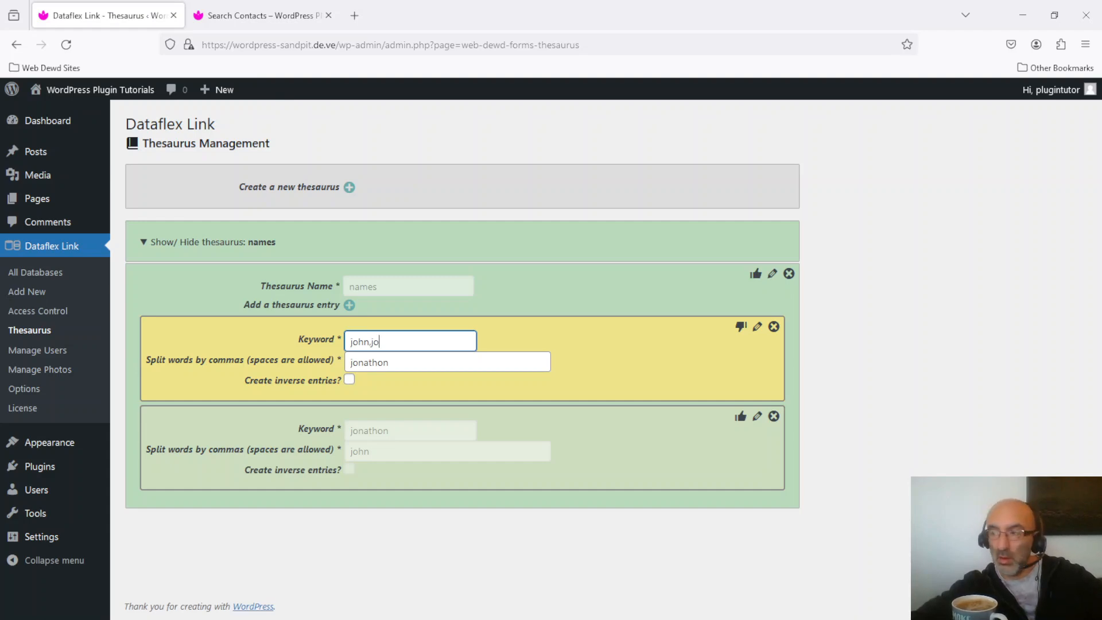
{"action": "left_click", "coordinate": [349, 381]}
{"action": "left_click", "coordinate": [741, 324]}
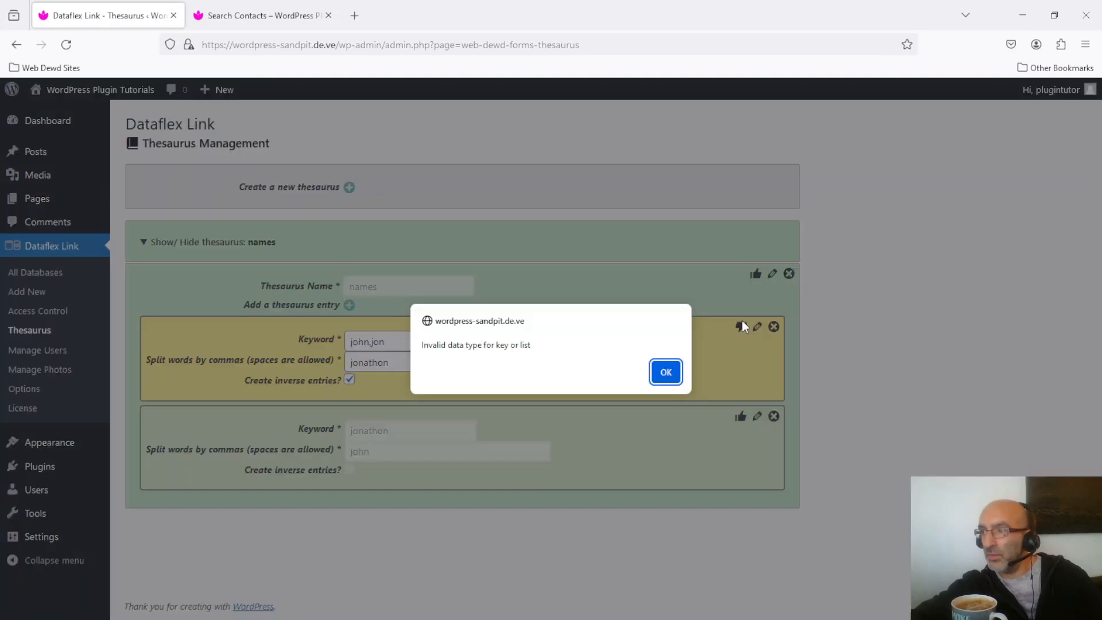
{"action": "left_click", "coordinate": [667, 373]}
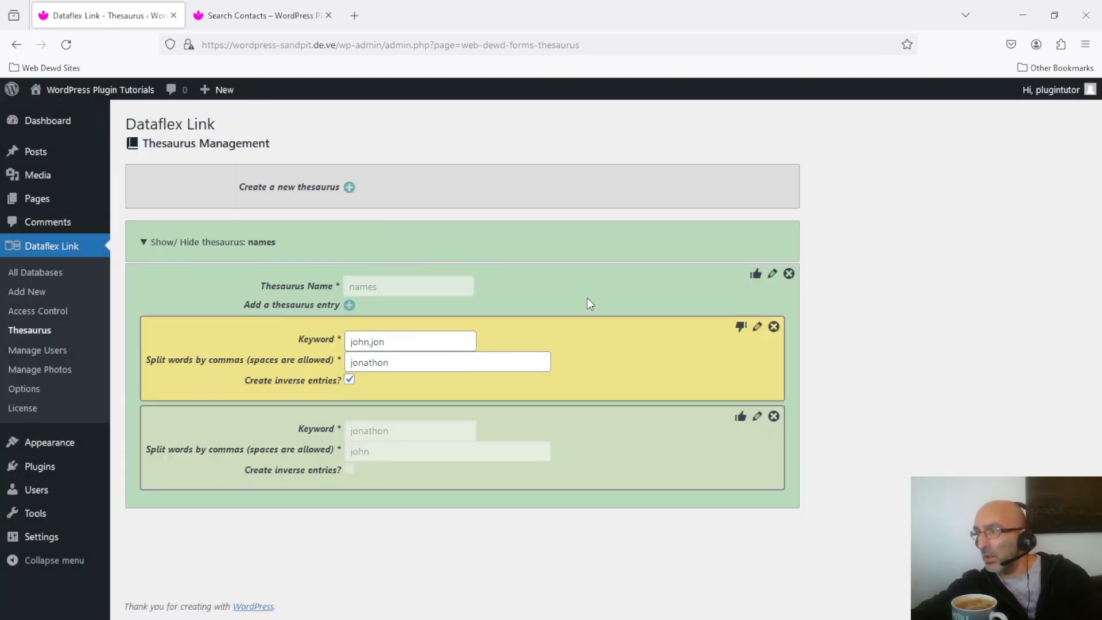
{"action": "left_click", "coordinate": [741, 327]}
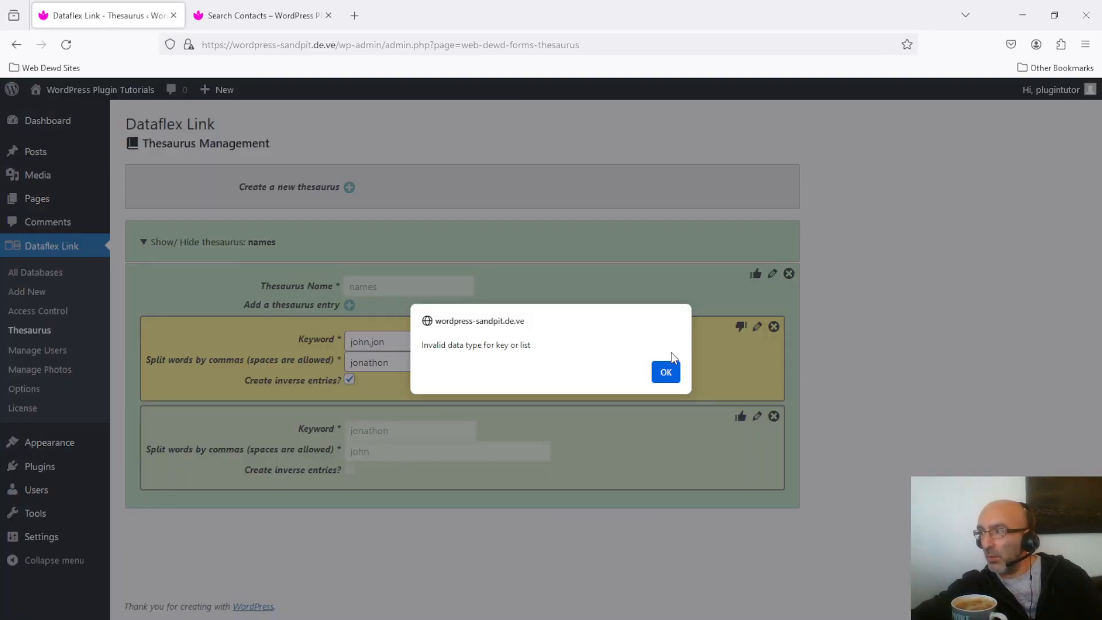
{"action": "left_click", "coordinate": [666, 372]}
- Set the entry's keyword back to "john", make its matching words "jonathon,jon", and save the entry
{"action": "left_click", "coordinate": [465, 345]}
{"action": "type", "text": "==="}
{"action": "key", "text": "BackSpace"}
{"action": "key", "text": "BackSpace"}
{"action": "key", "text": "BackSpace"}
{"action": "key", "text": "BackSpace"}
{"action": "key", "text": "BackSpace"}
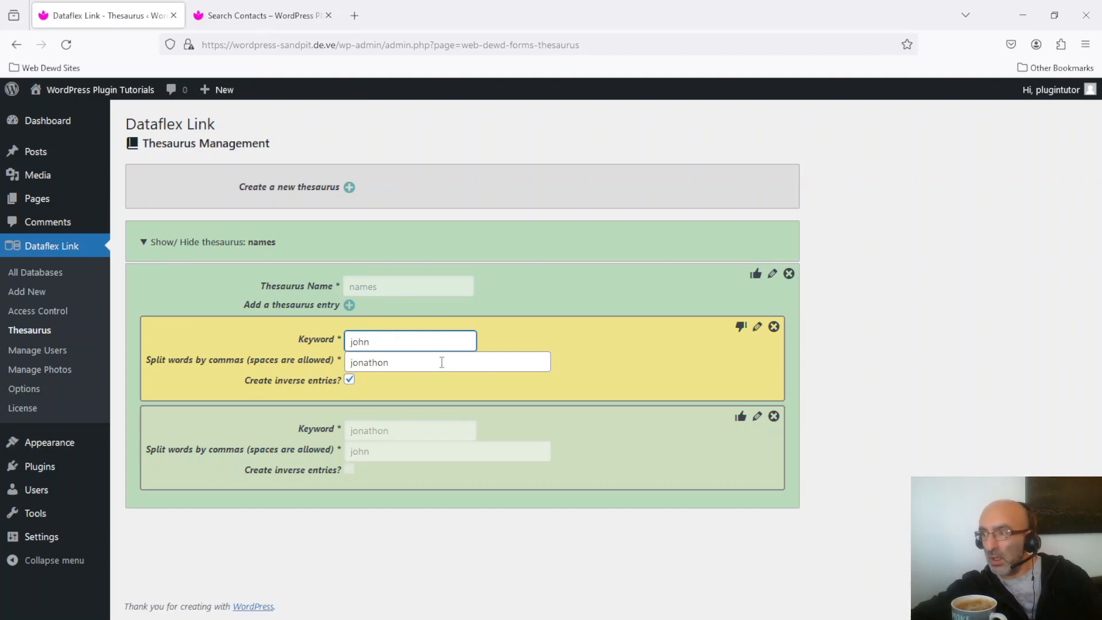
{"action": "left_click", "coordinate": [395, 367]}
{"action": "type", "text": ",jon"}
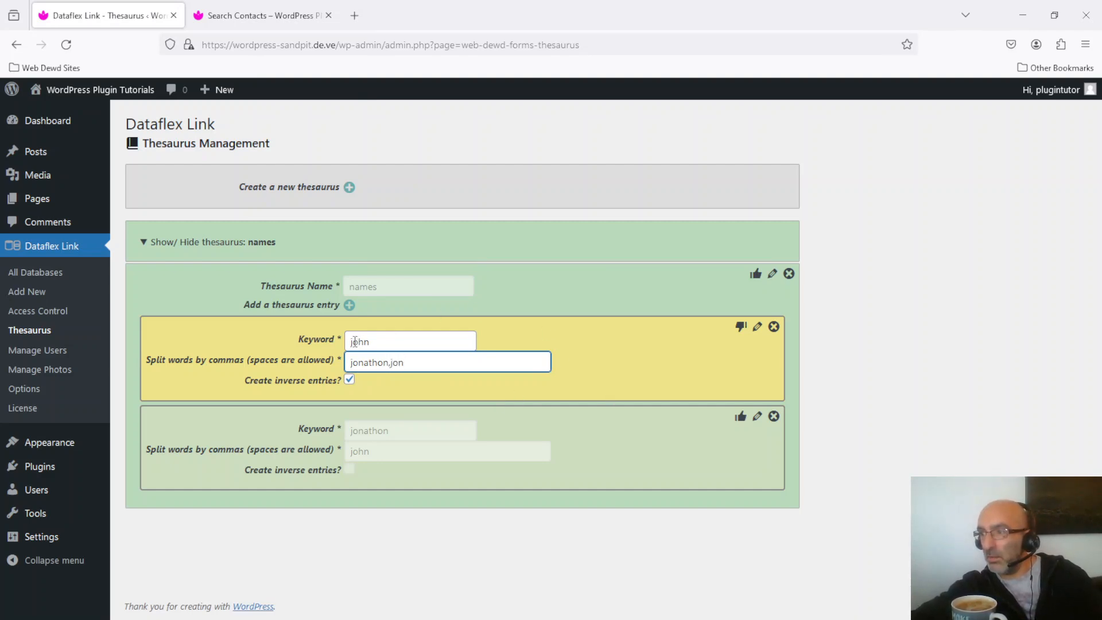
{"action": "left_click", "coordinate": [740, 327]}
{"action": "left_click", "coordinate": [664, 371]}
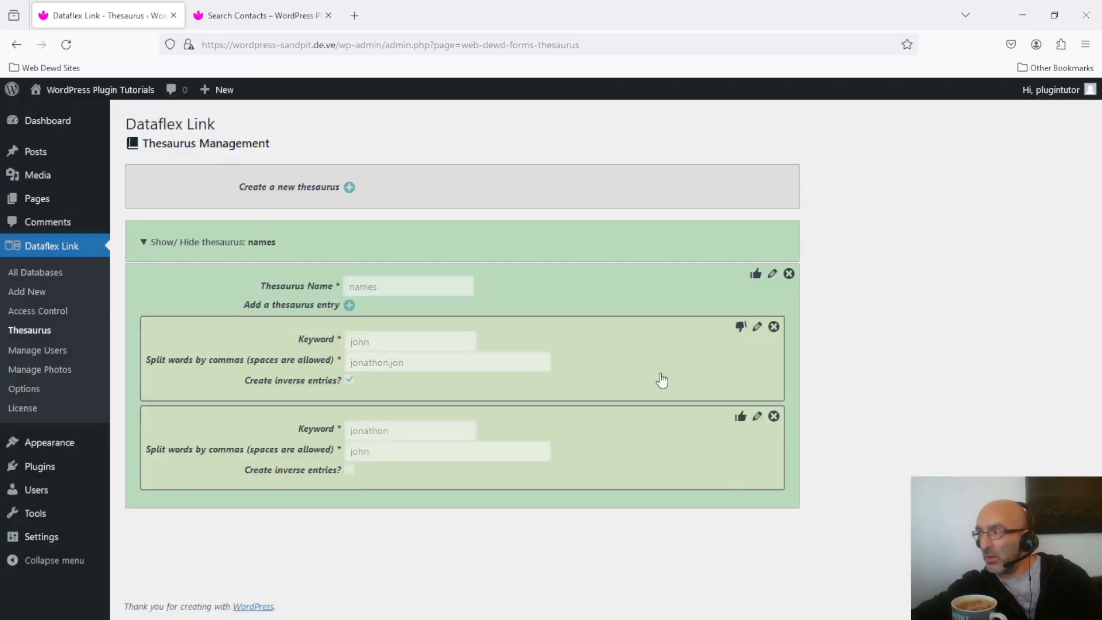
- Reload the names thesaurus, set the "jon" entry's matching words to "john,jonathon" with inverse entries enabled, and save it
{"action": "left_click", "coordinate": [757, 327]}
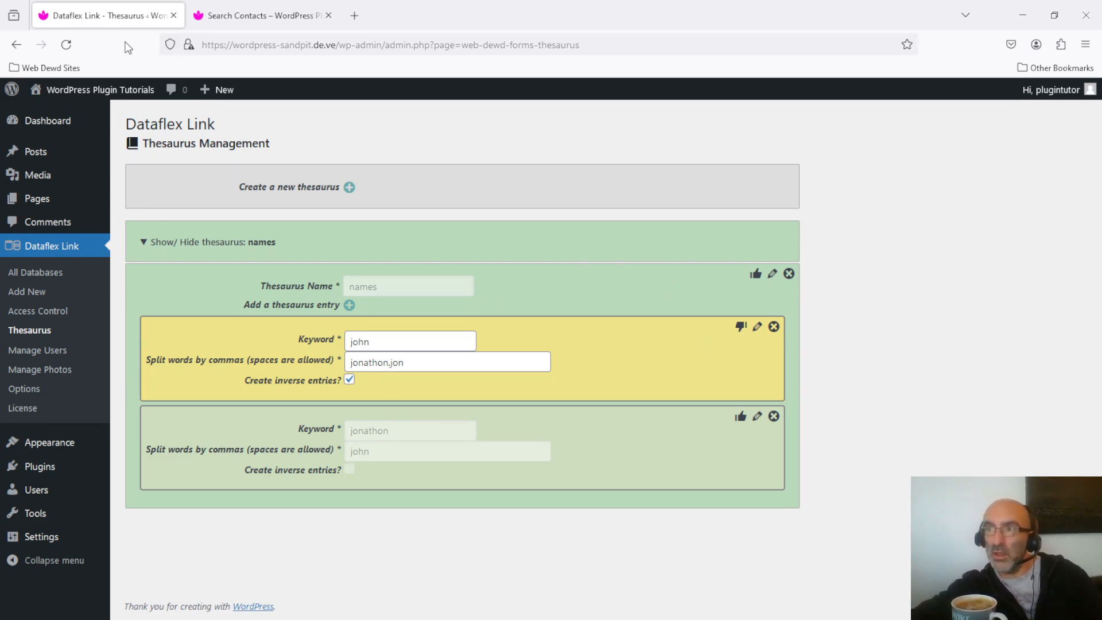
{"action": "left_click", "coordinate": [64, 46]}
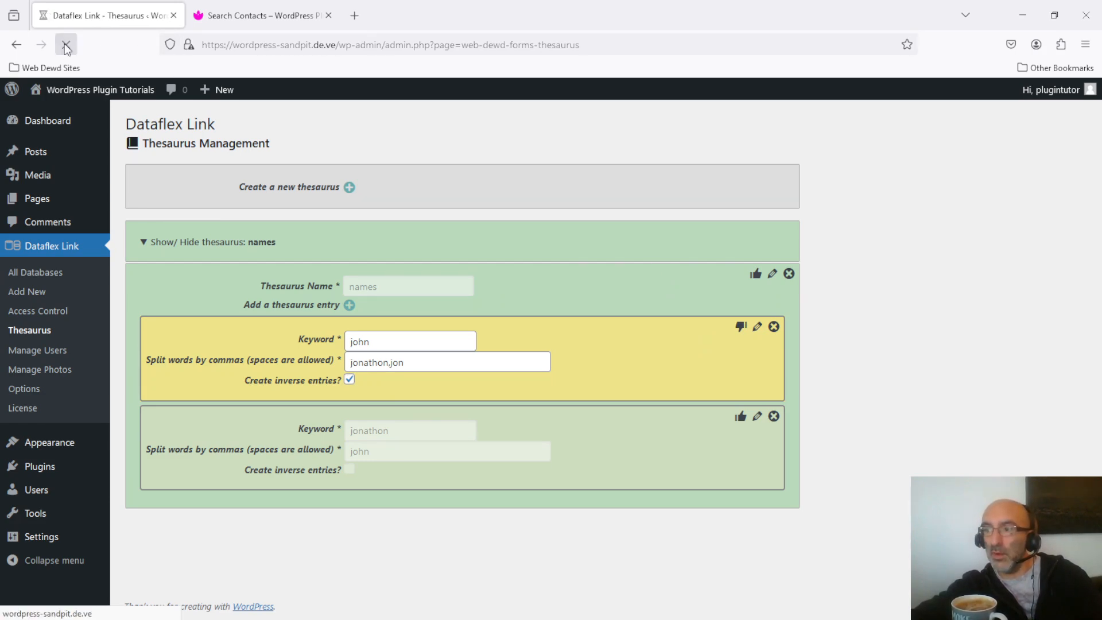
{"action": "left_click", "coordinate": [163, 243]}
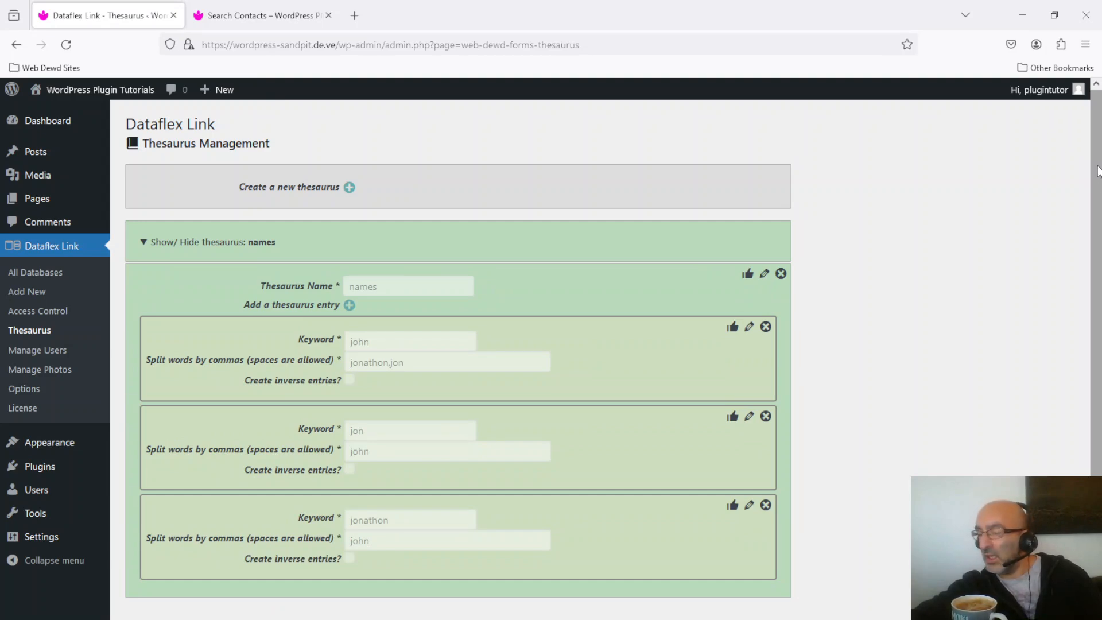
{"action": "scroll", "coordinate": [1097, 175], "scroll_direction": "down", "scroll_amount": 1}
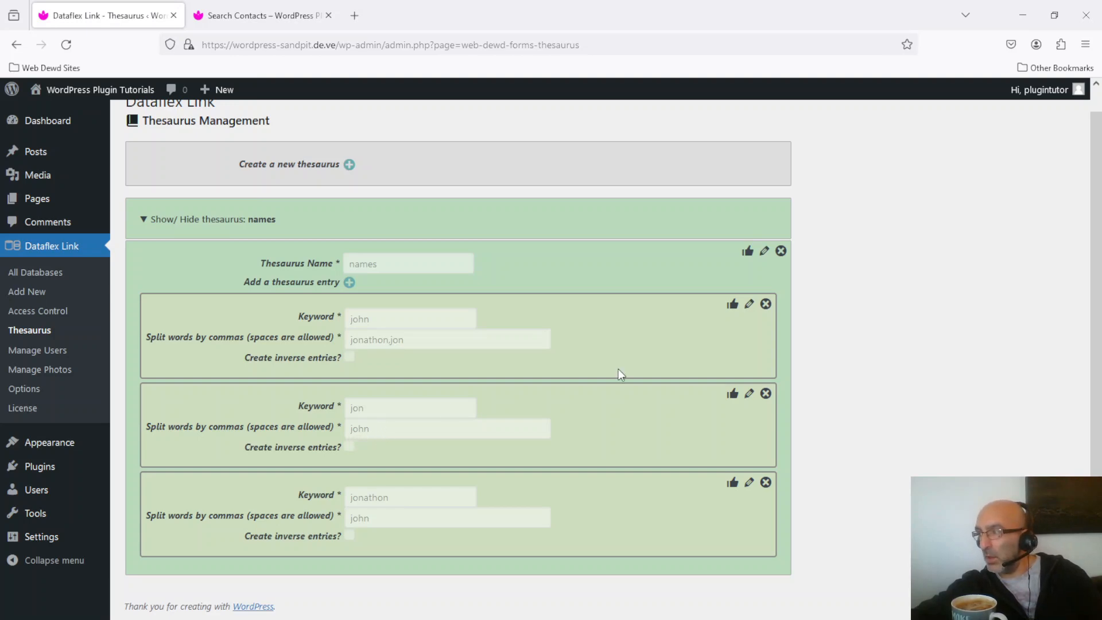
{"action": "left_click", "coordinate": [750, 396]}
{"action": "left_click", "coordinate": [414, 428]}
{"action": "type", "text": ","}
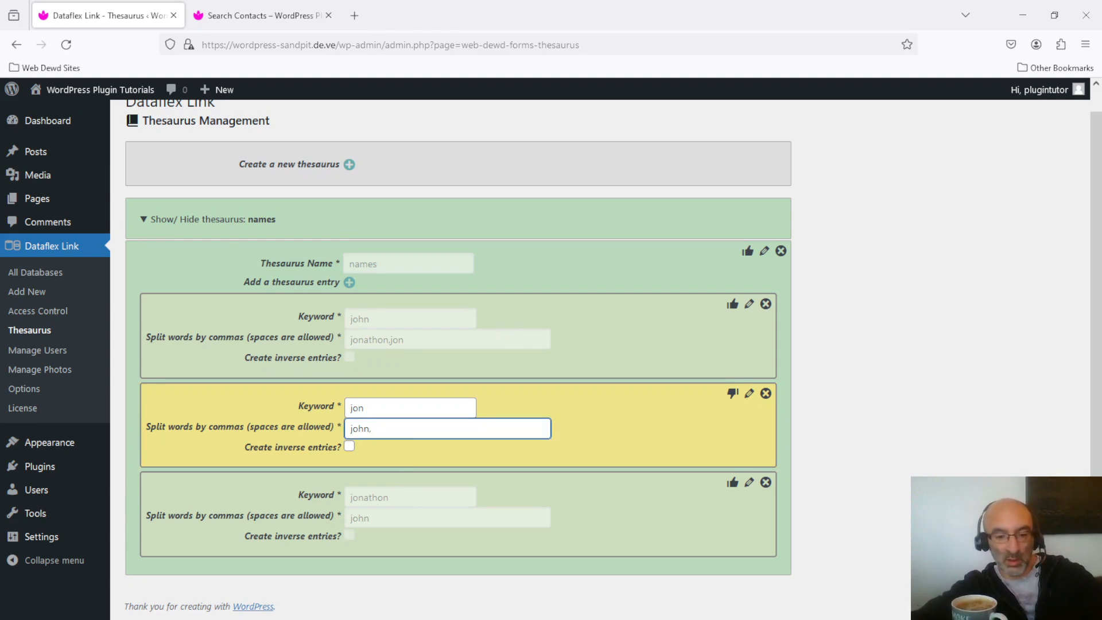
{"action": "type", "text": "jonathon"}
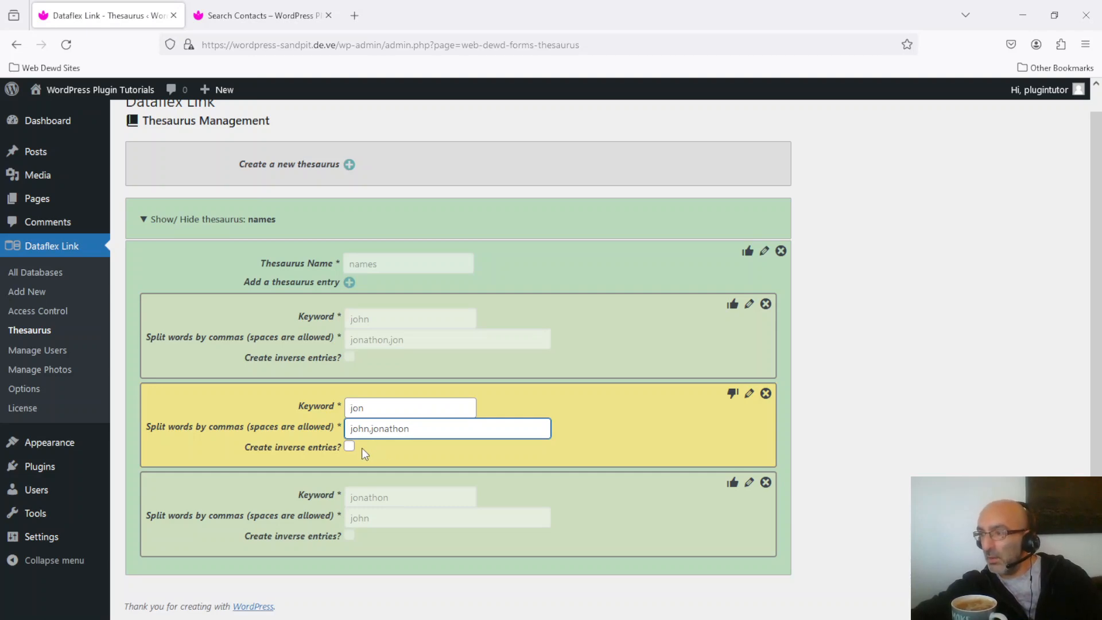
{"action": "left_click", "coordinate": [349, 447]}
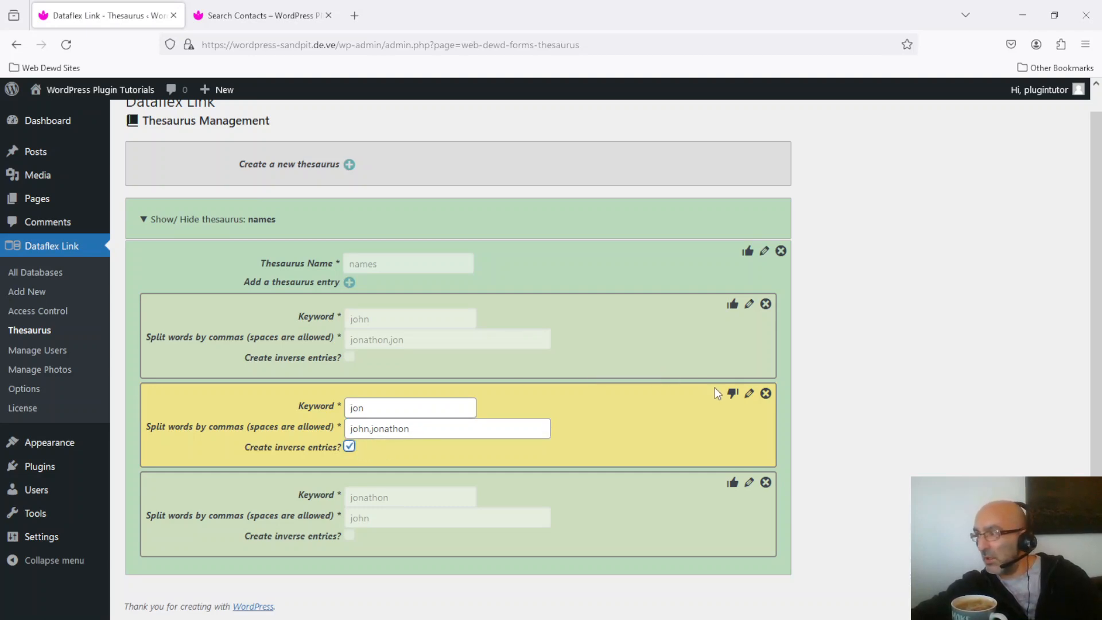
{"action": "left_click", "coordinate": [733, 393]}
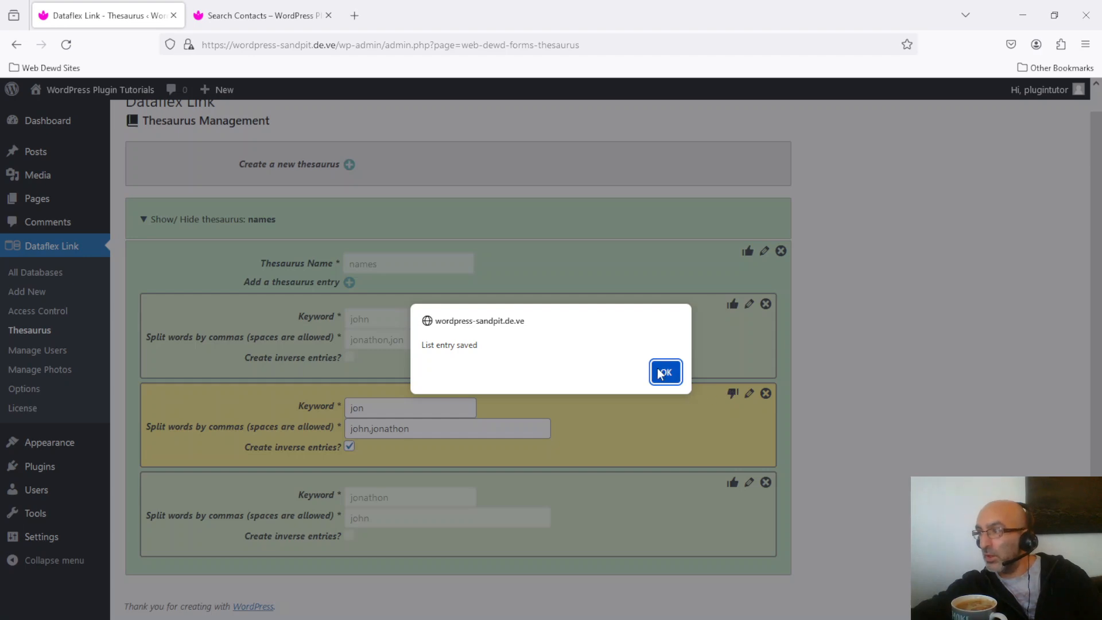
{"action": "left_click", "coordinate": [664, 372]}
- Reload the thesaurus page and expand the names thesaurus to examine the matching words of each entry
{"action": "left_click", "coordinate": [66, 44]}
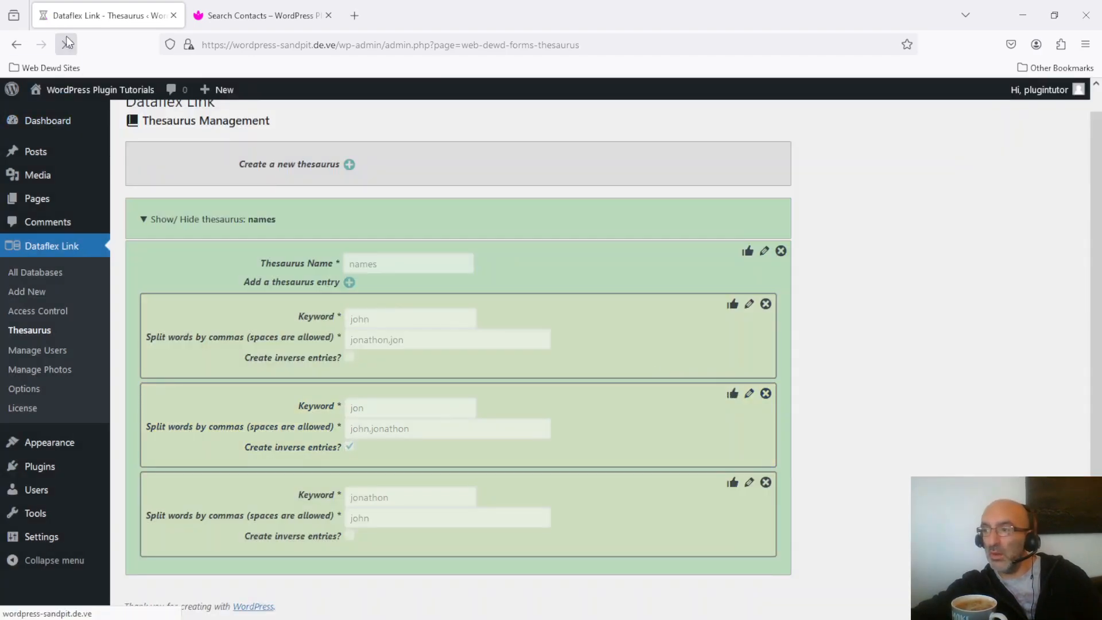
{"action": "left_click", "coordinate": [196, 244]}
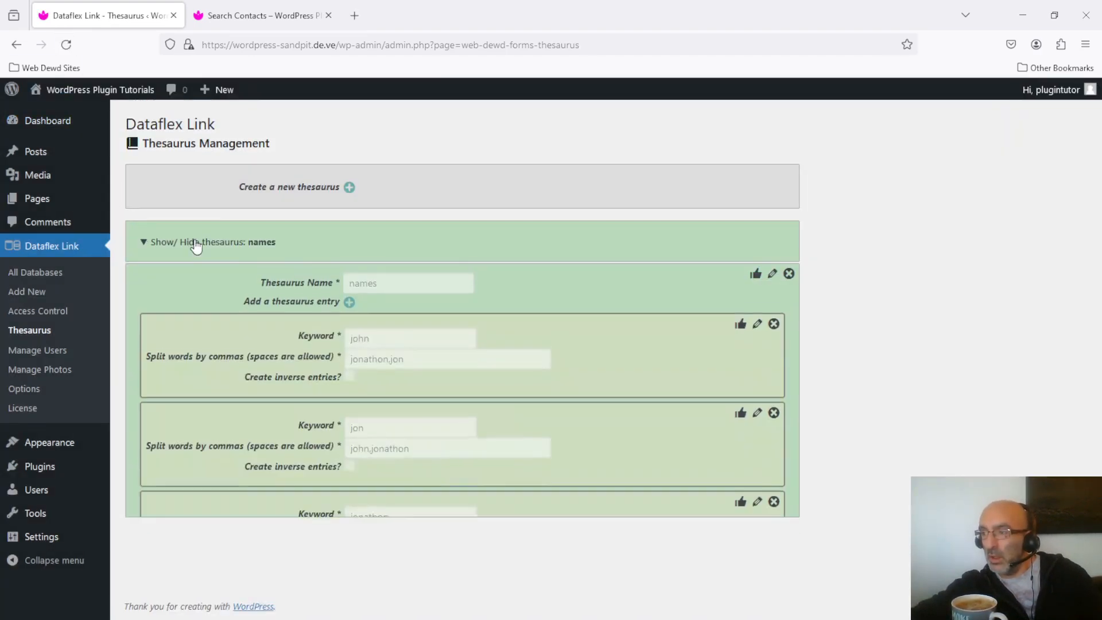
{"action": "scroll", "coordinate": [1056, 292], "scroll_direction": "down", "scroll_amount": 1}
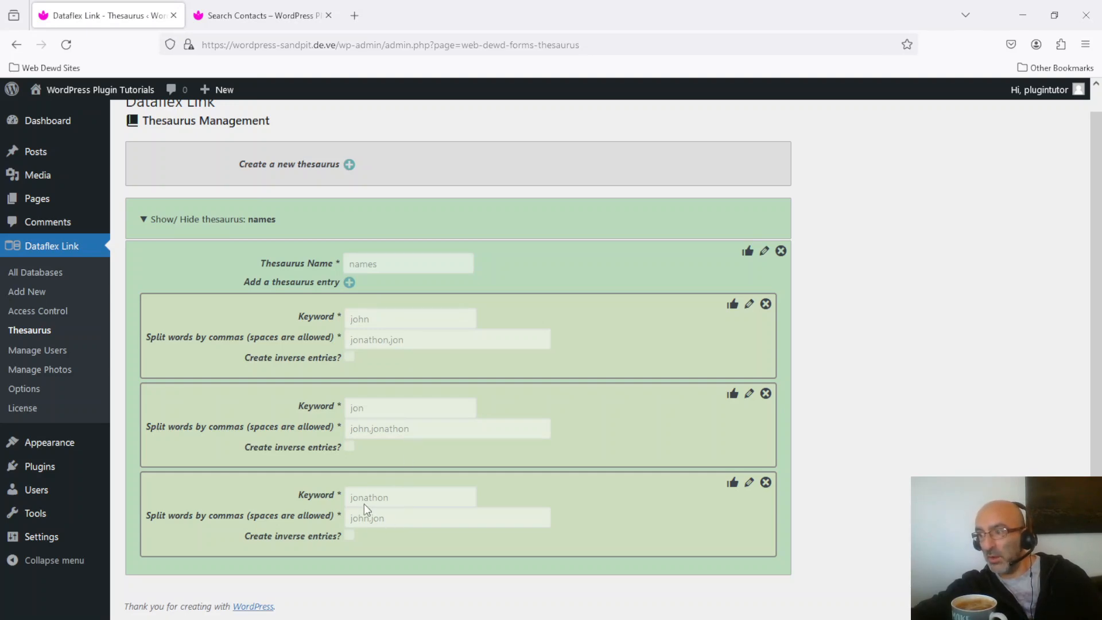
- On the reloaded Search Contacts page, search for the name "jon" and display the matching contacts a second time before closing them
{"action": "left_click", "coordinate": [254, 13]}
{"action": "left_click", "coordinate": [62, 49]}
{"action": "left_click", "coordinate": [381, 320]}
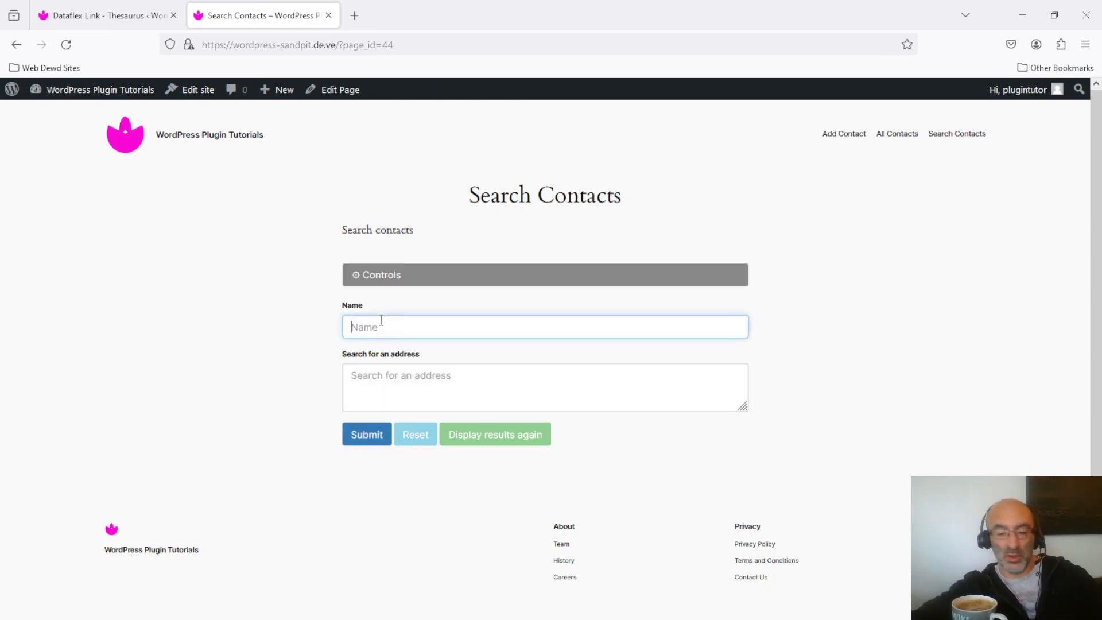
{"action": "type", "text": "jon"}
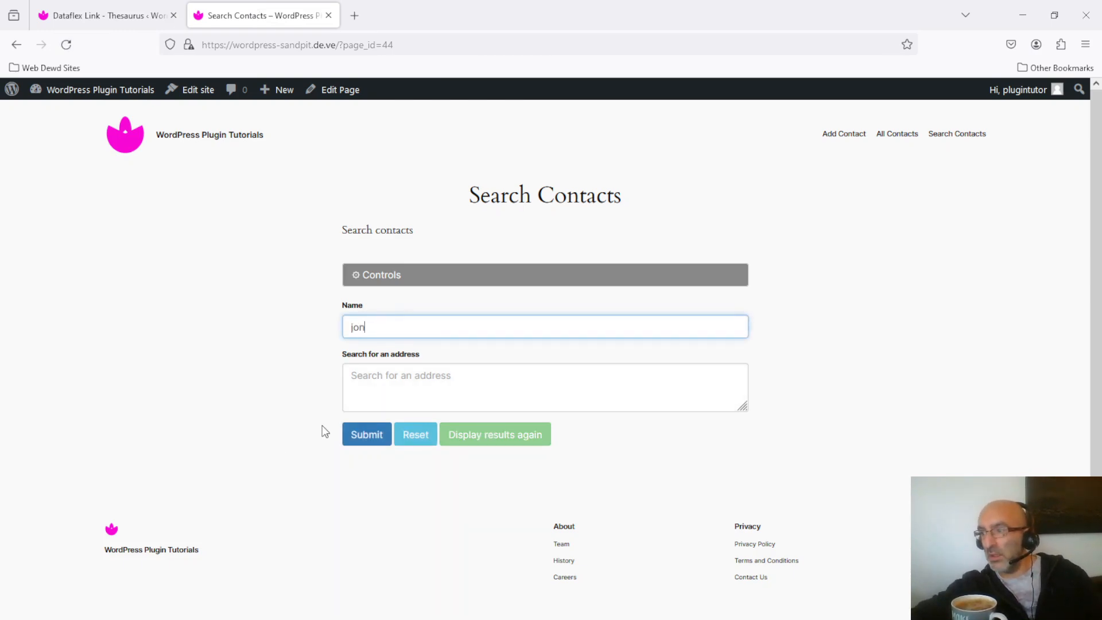
{"action": "left_click", "coordinate": [357, 431]}
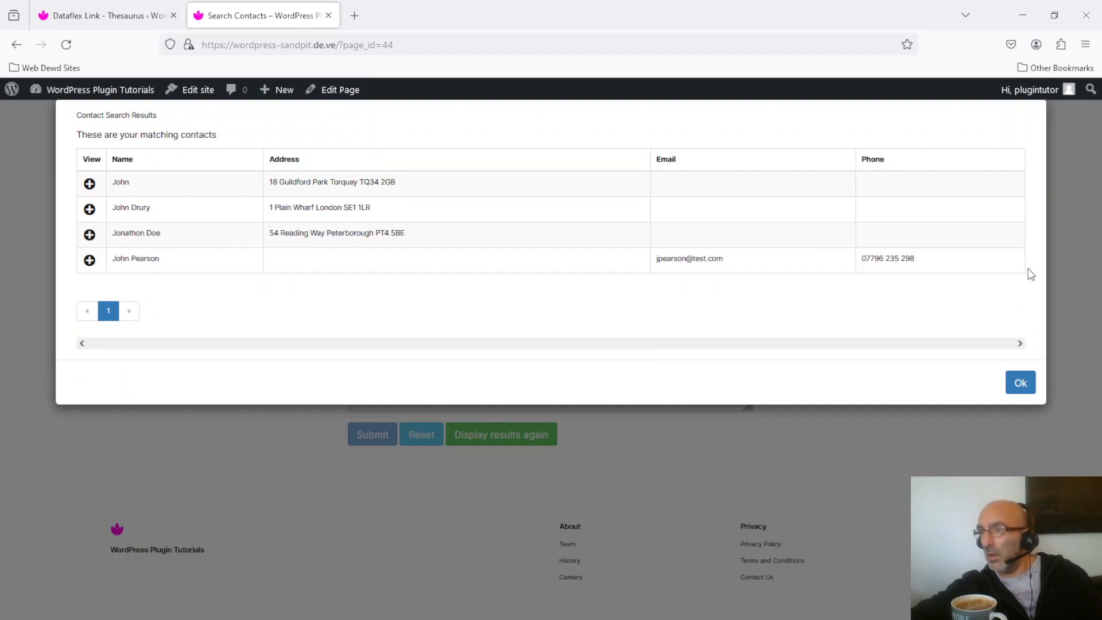
{"action": "left_click", "coordinate": [1021, 383]}
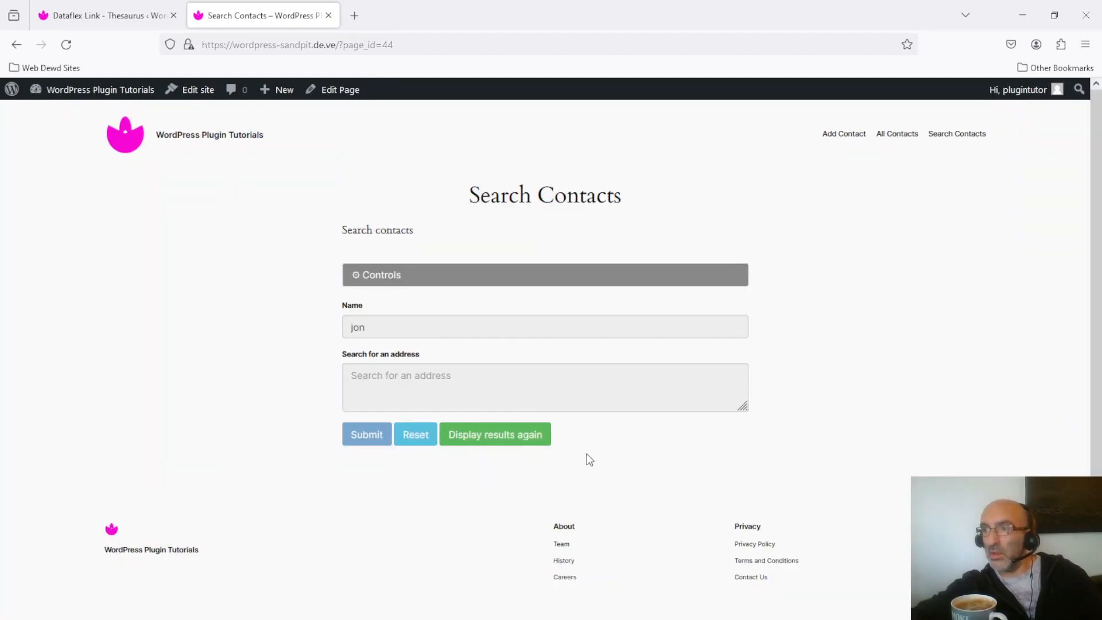
{"action": "left_click", "coordinate": [481, 439]}
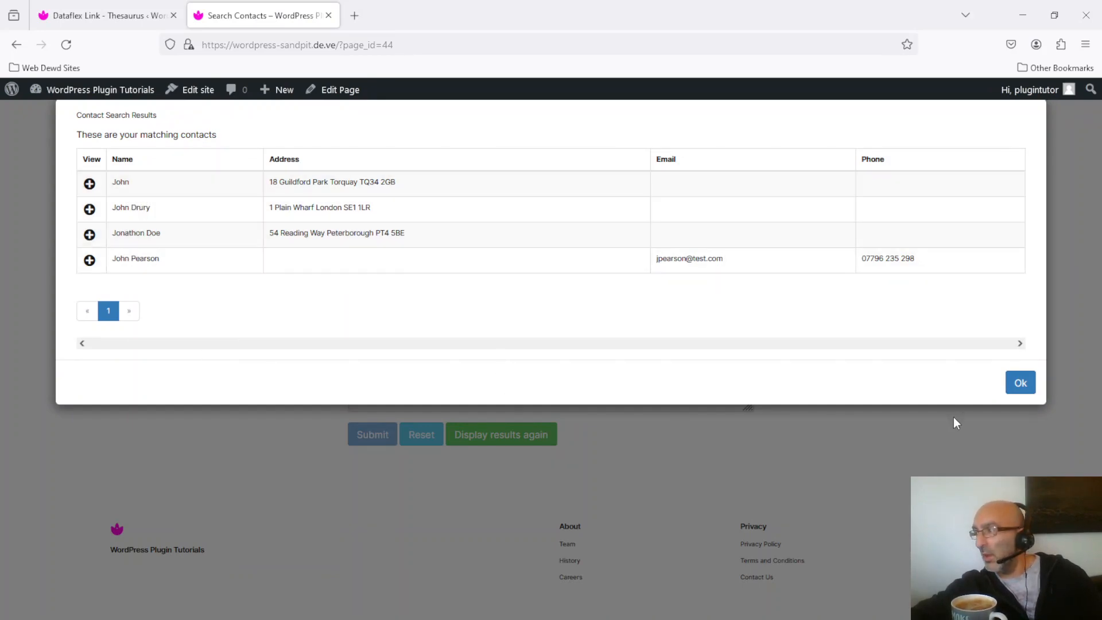
{"action": "left_click", "coordinate": [1025, 386]}
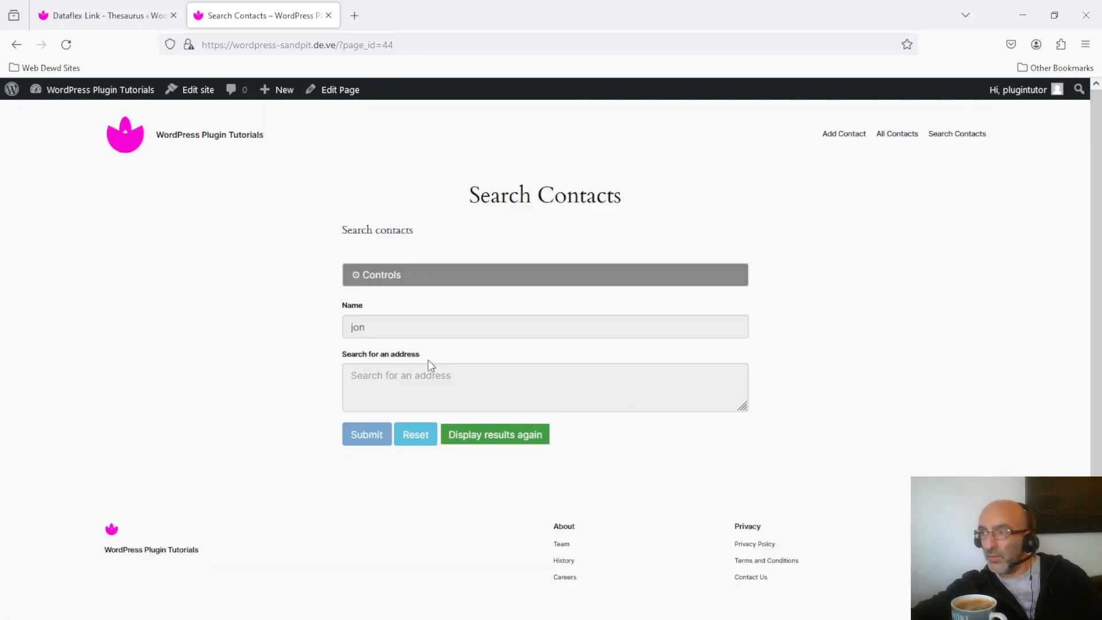
- Reset the contact search form, search for the name "jonathon", and close the results after viewing them
{"action": "left_click", "coordinate": [418, 437]}
{"action": "left_click", "coordinate": [425, 320]}
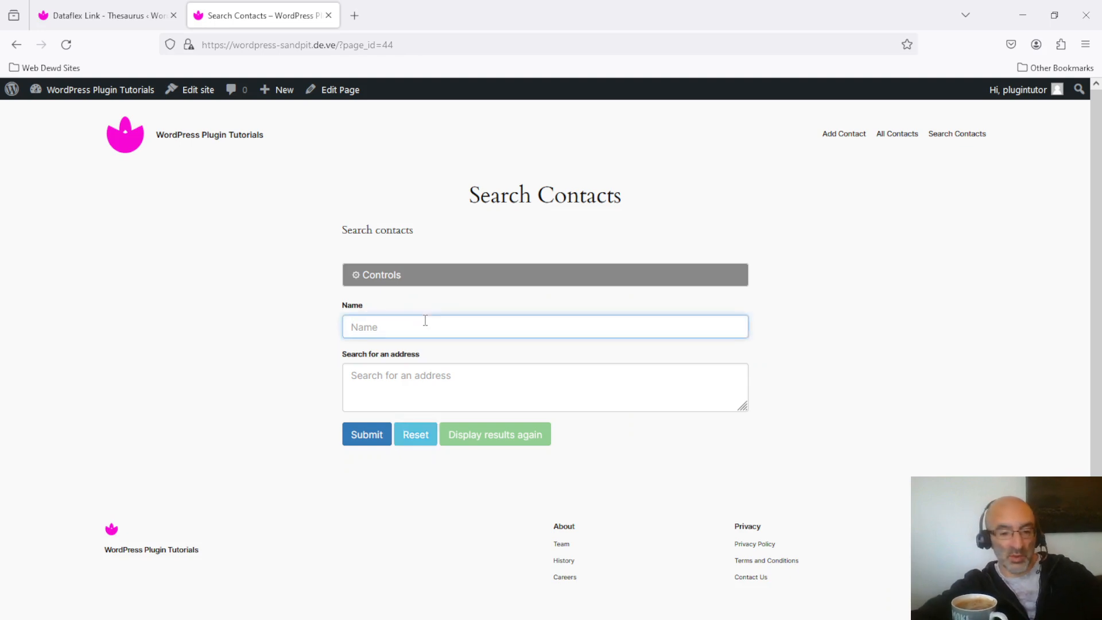
{"action": "type", "text": "jonathon"}
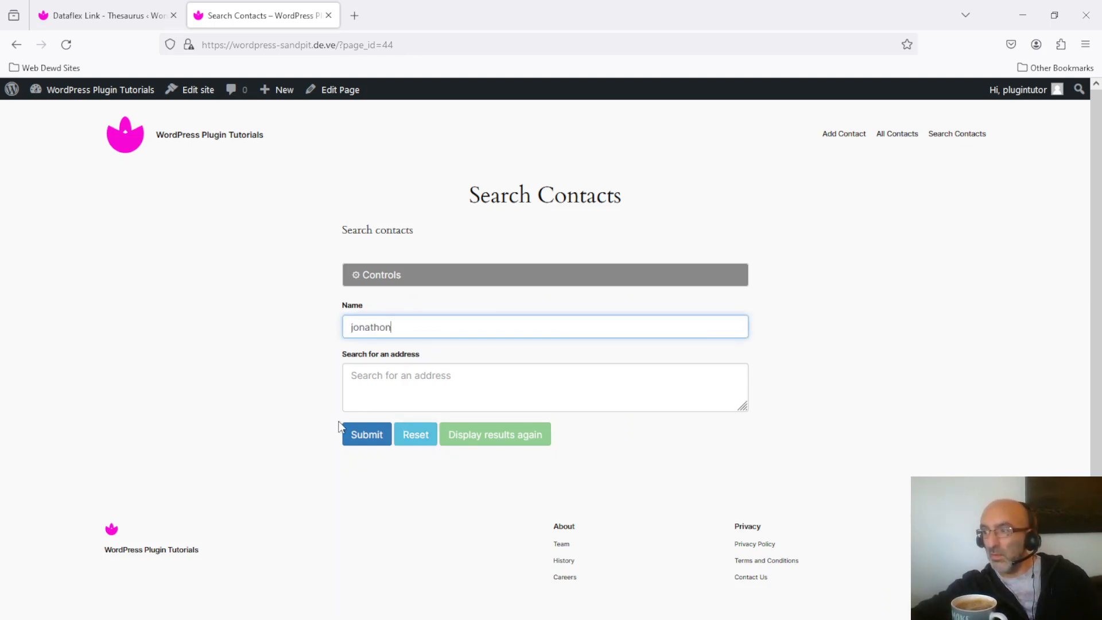
{"action": "left_click", "coordinate": [357, 431]}
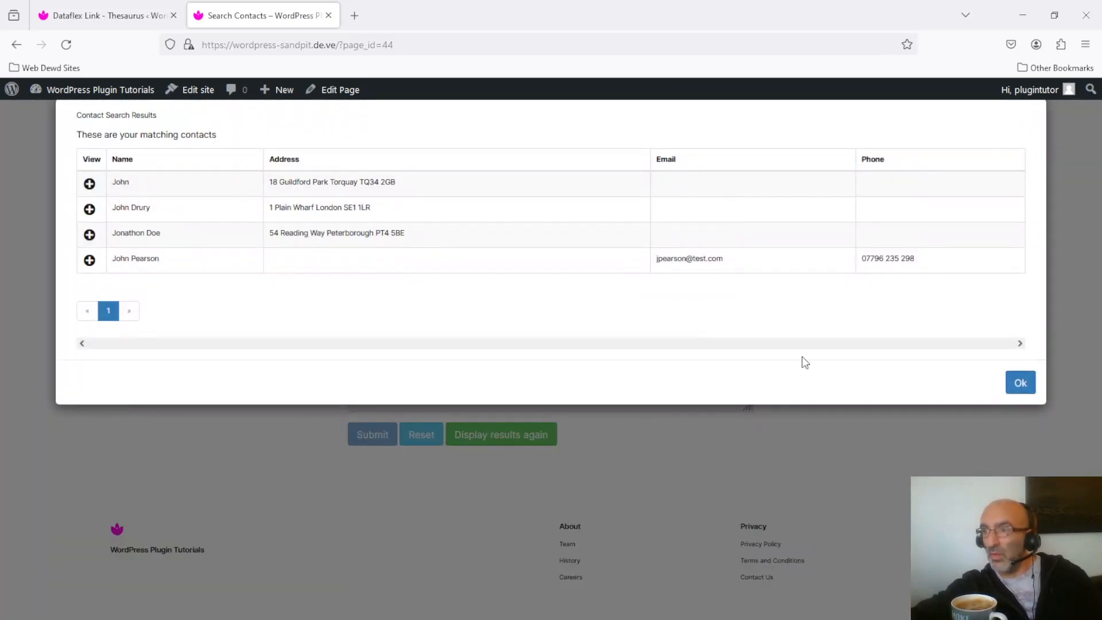
{"action": "left_click", "coordinate": [1020, 384]}
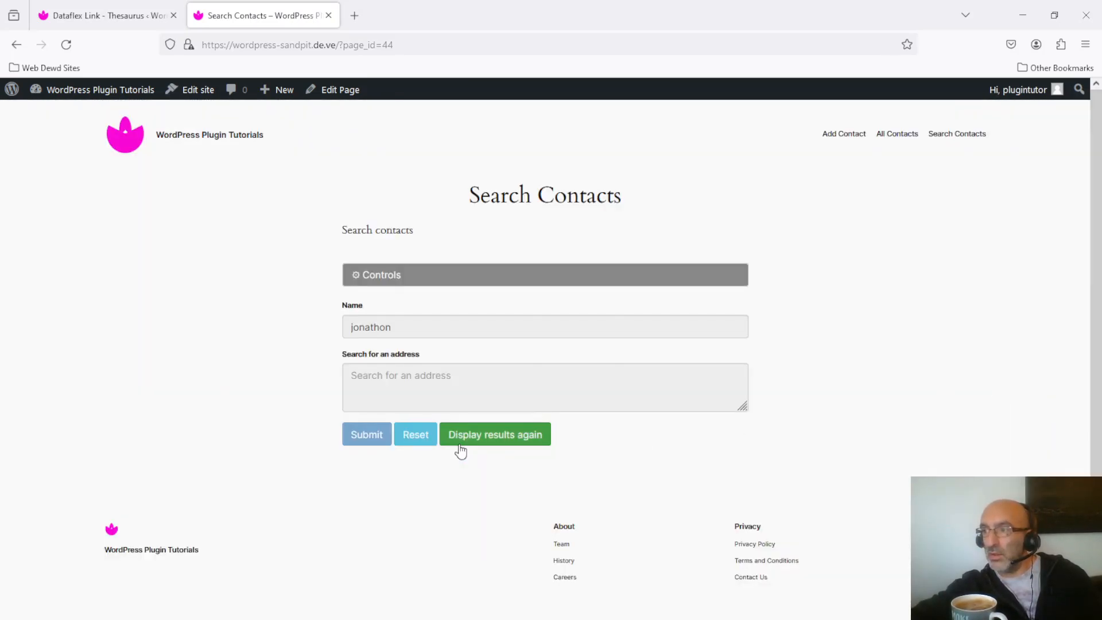
- Reset the contact search form and search for the name "john"
{"action": "left_click", "coordinate": [422, 441]}
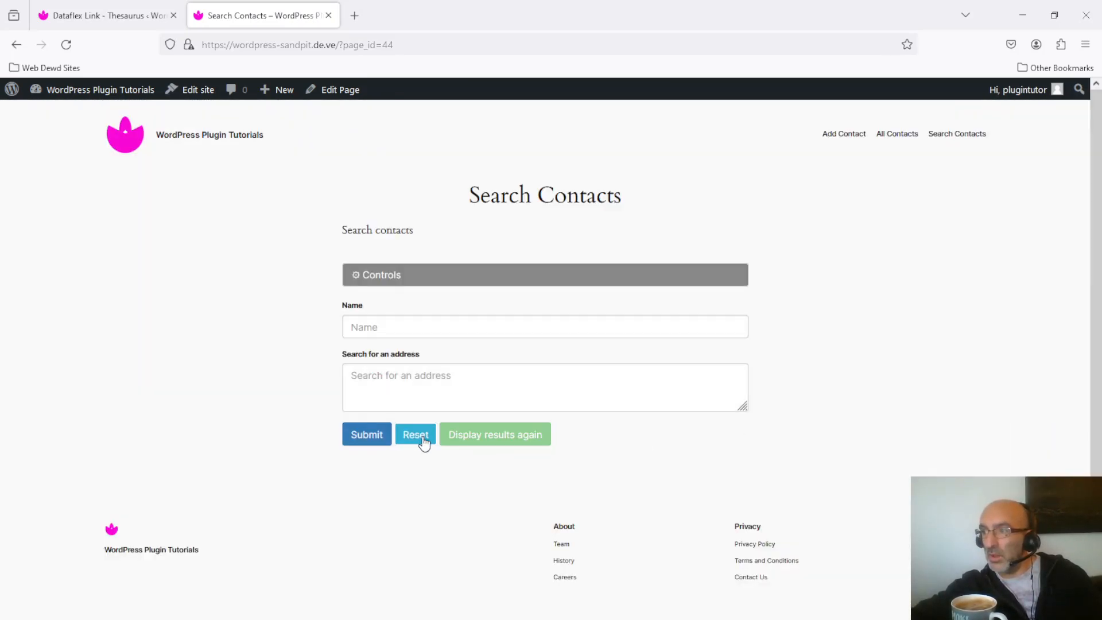
{"action": "left_click", "coordinate": [436, 323]}
{"action": "type", "text": "john"}
{"action": "left_click", "coordinate": [366, 439]}
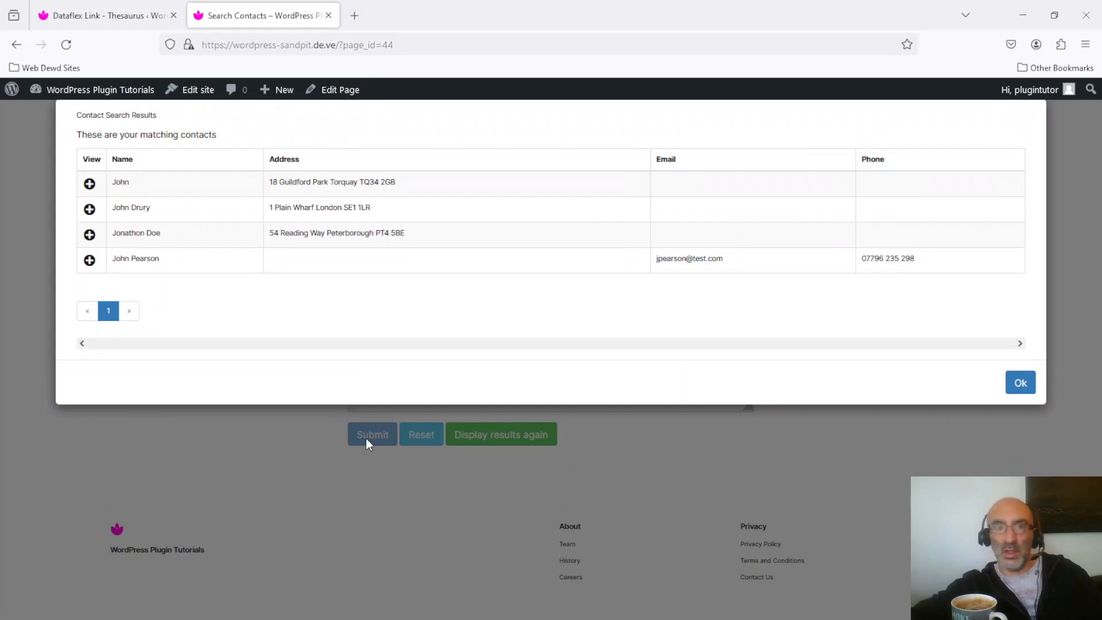